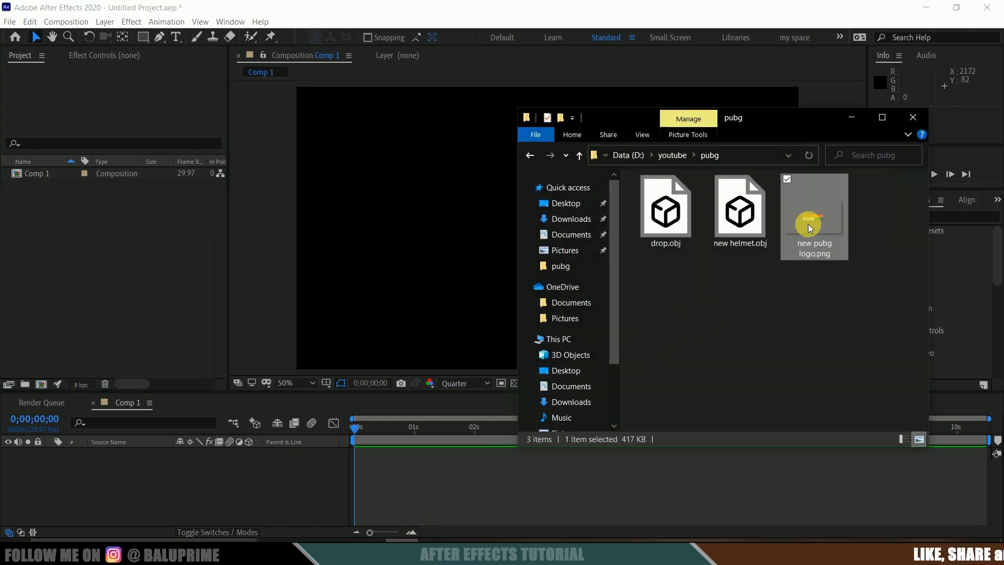
Step: Import new pubg logo.png into the project and add it as a layer in Comp 1
{"action": "left_click_drag", "start_coordinate": [807, 224], "coordinate": [108, 303]}
{"action": "left_click", "coordinate": [98, 289]}
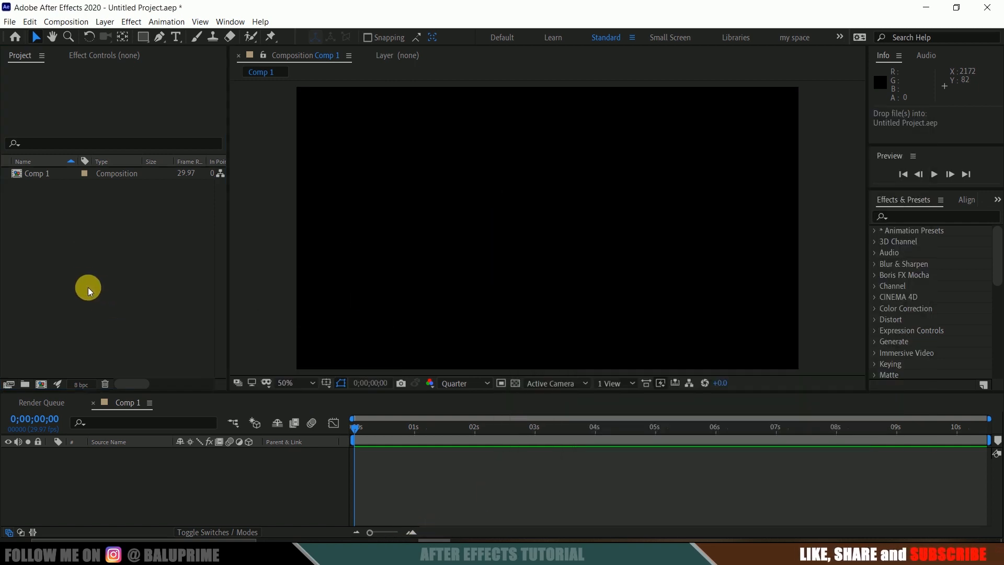
{"action": "left_click_drag", "start_coordinate": [43, 189], "coordinate": [126, 476]}
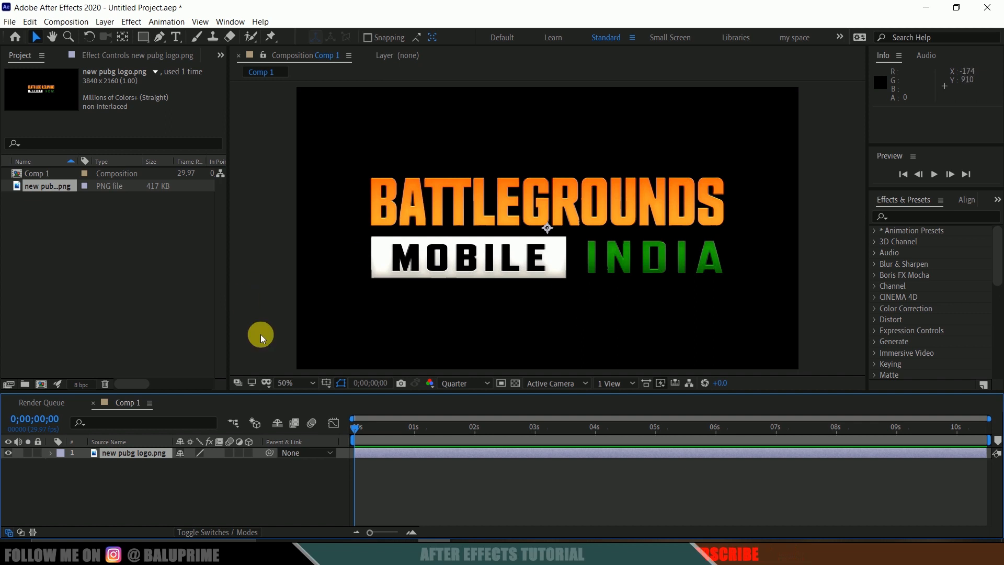
{"action": "left_click", "coordinate": [154, 474]}
{"action": "left_click", "coordinate": [125, 453]}
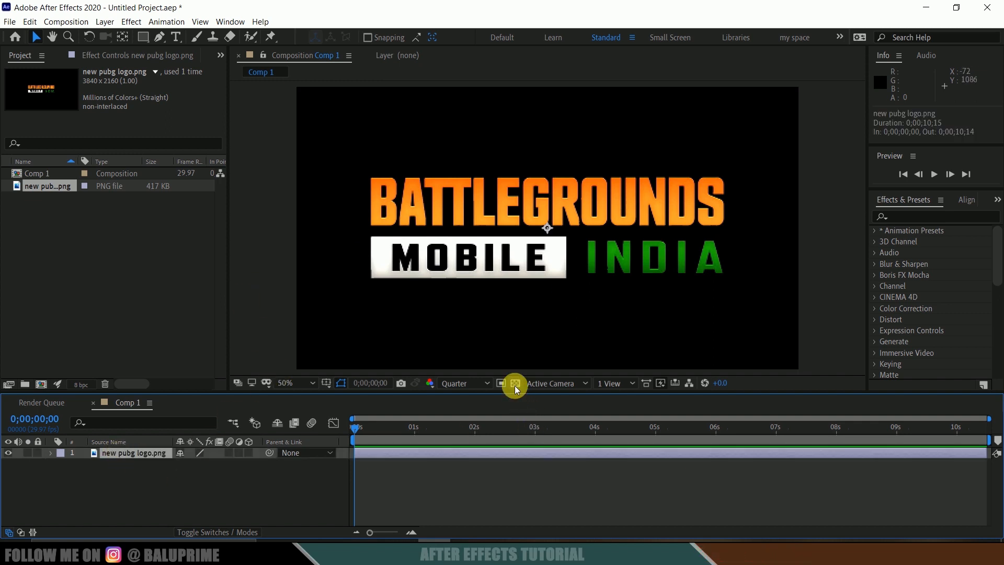
Step: Check the logo's transparent background by toggling the transparency grid on and off
{"action": "left_click", "coordinate": [514, 384]}
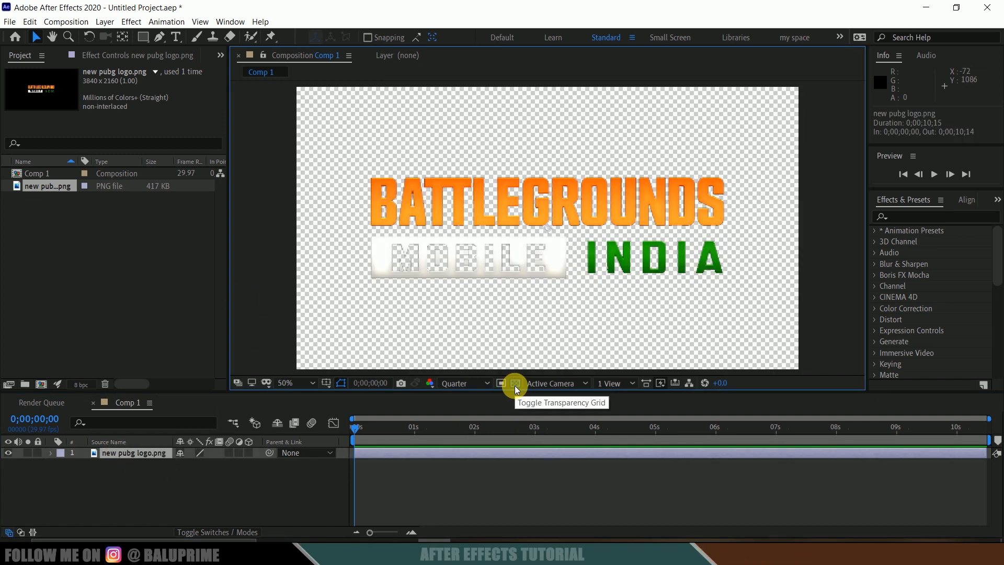
{"action": "left_click", "coordinate": [515, 385]}
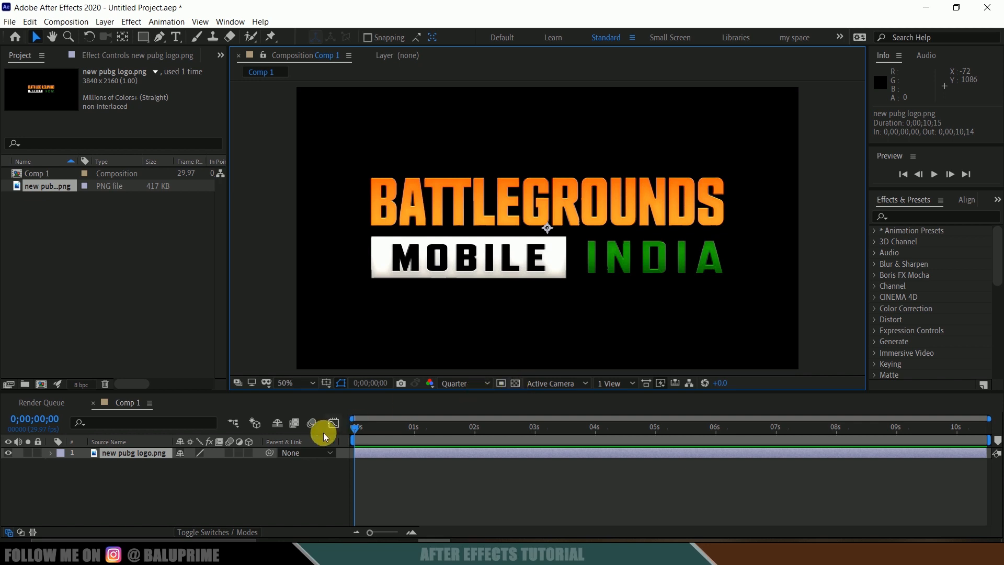
{"action": "left_click", "coordinate": [141, 480]}
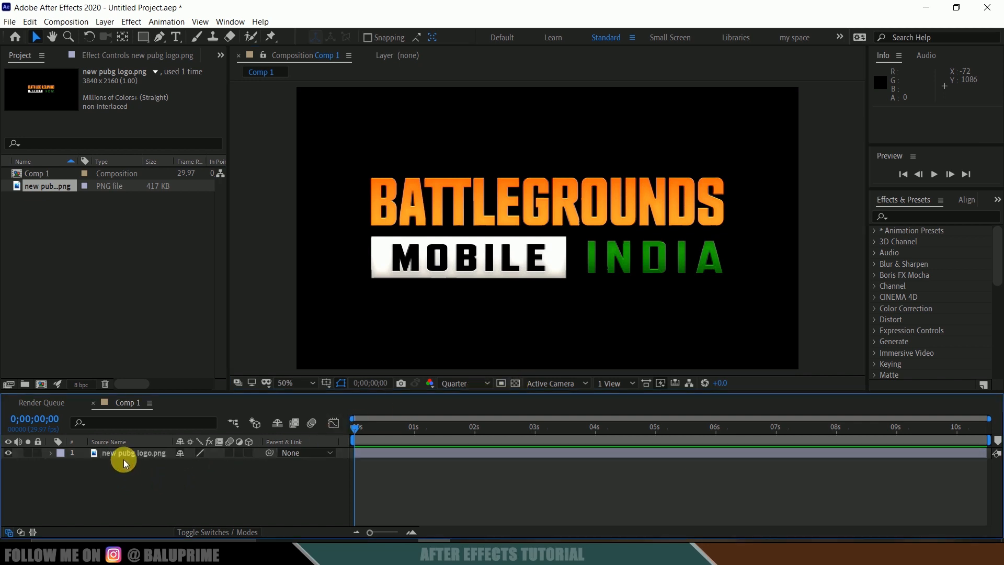
Step: Auto-trace the logo layer's Alpha channel on the current frame, applying the masks to a new layer
{"action": "left_click", "coordinate": [121, 454]}
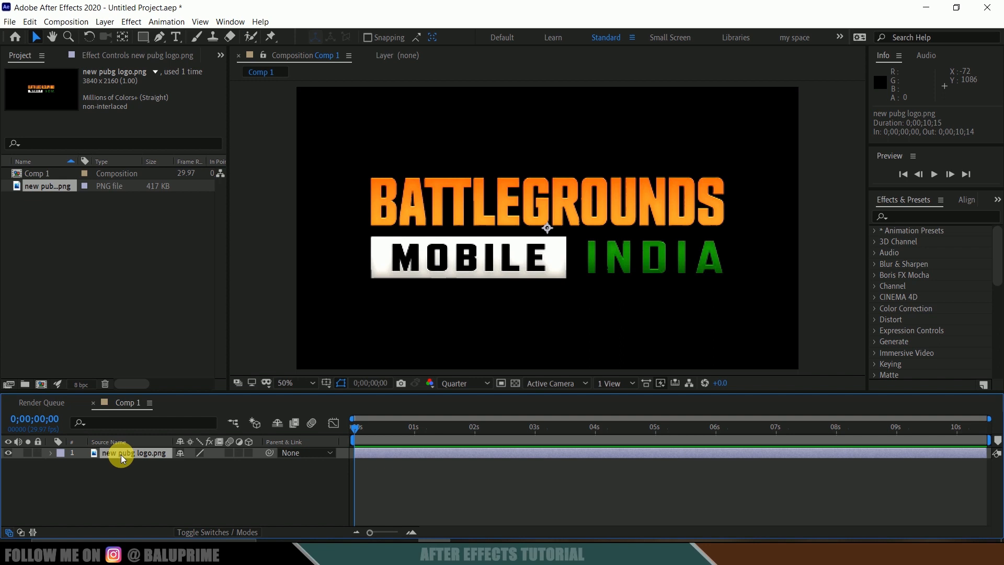
{"action": "left_click", "coordinate": [105, 22]}
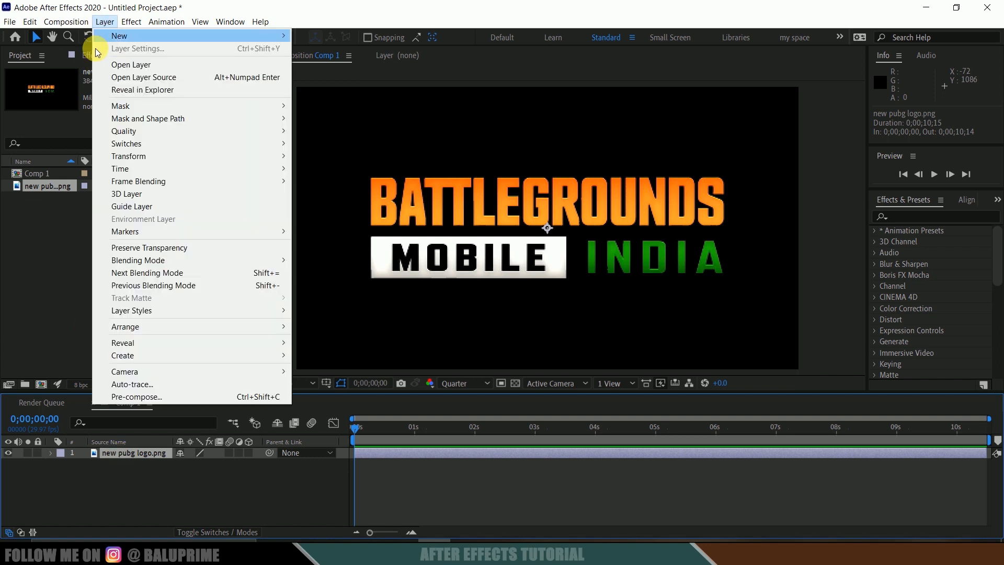
{"action": "left_click", "coordinate": [180, 384]}
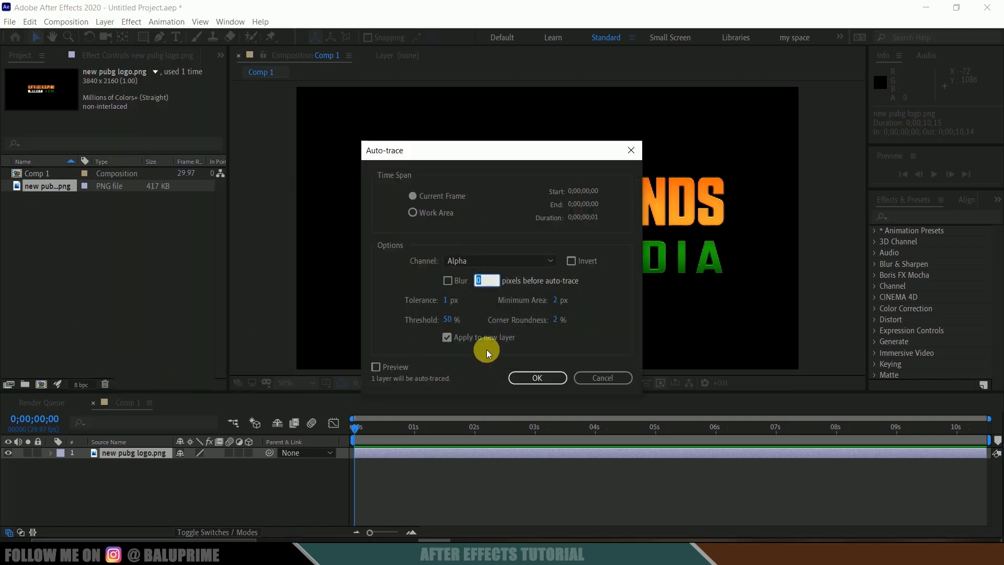
{"action": "left_click", "coordinate": [445, 339]}
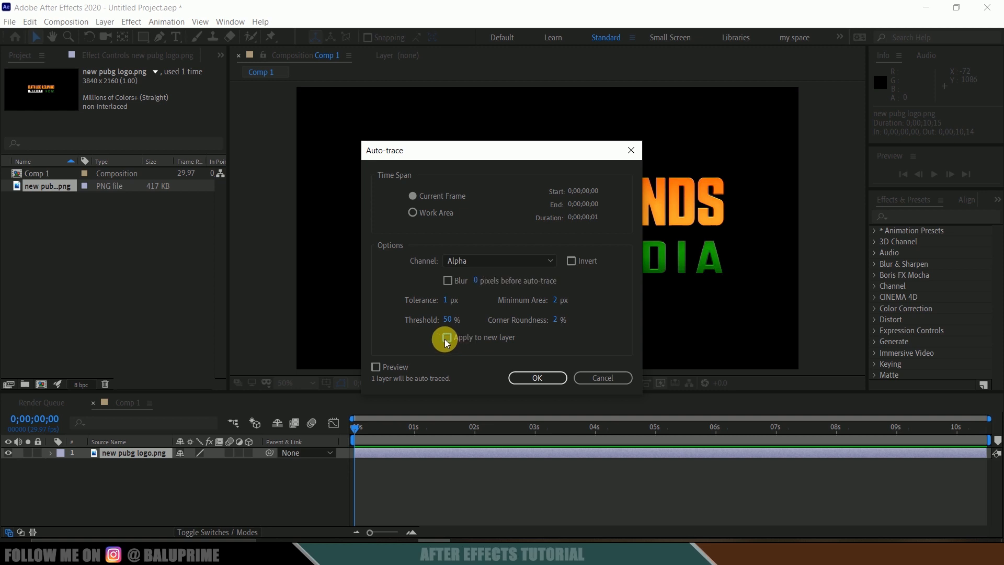
{"action": "left_click", "coordinate": [526, 377]}
Step: Hide both the auto-traced layer and the original logo layer in Comp 1
{"action": "left_click", "coordinate": [115, 474]}
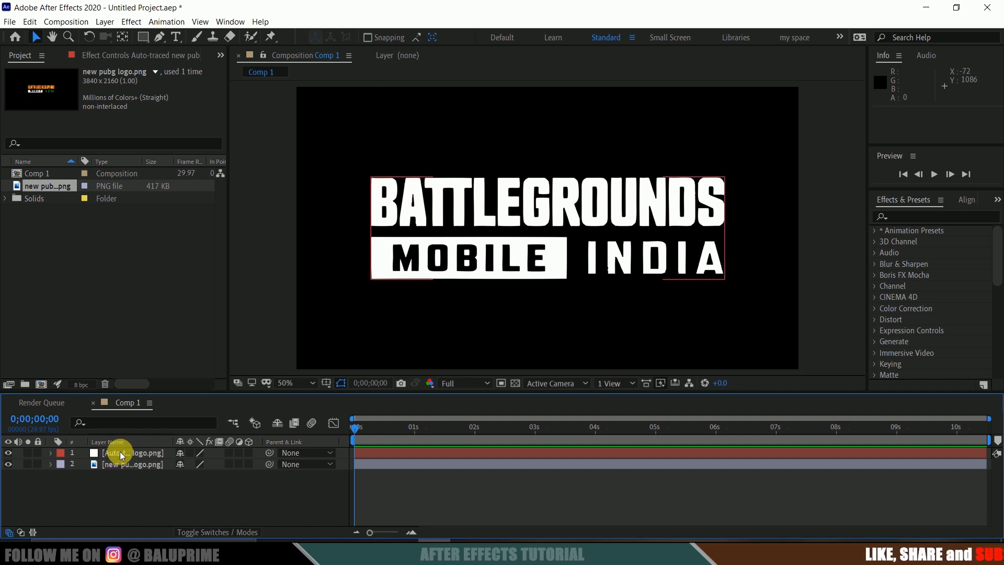
{"action": "left_click", "coordinate": [111, 441]}
{"action": "left_click", "coordinate": [9, 464]}
{"action": "left_click", "coordinate": [8, 453]}
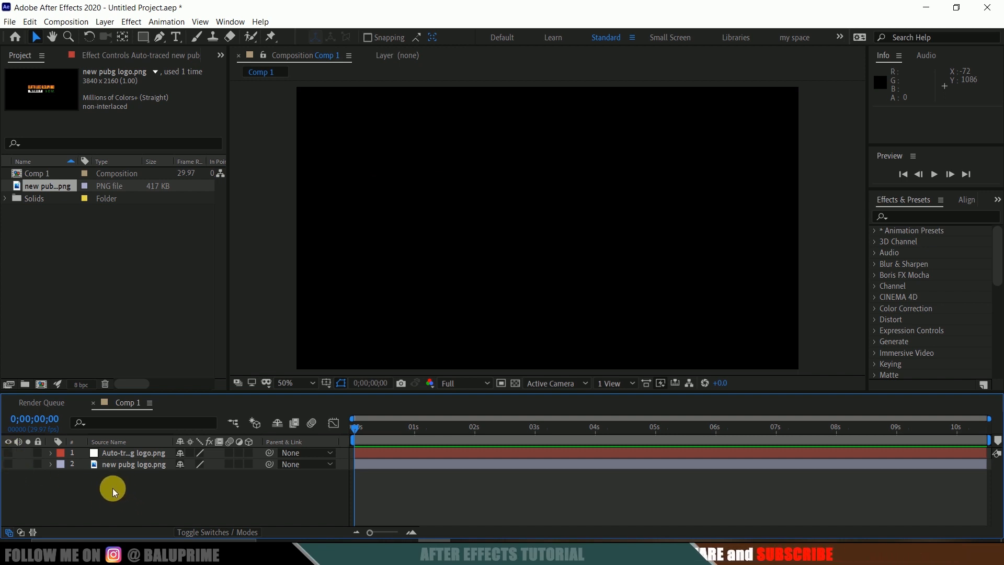
Step: Create a new 1920 x 1080 px black solid layer named "element"
{"action": "left_click", "coordinate": [104, 21]}
{"action": "mouse_move", "coordinate": [116, 34]}
{"action": "left_click", "coordinate": [309, 50]}
{"action": "type", "text": "element"}
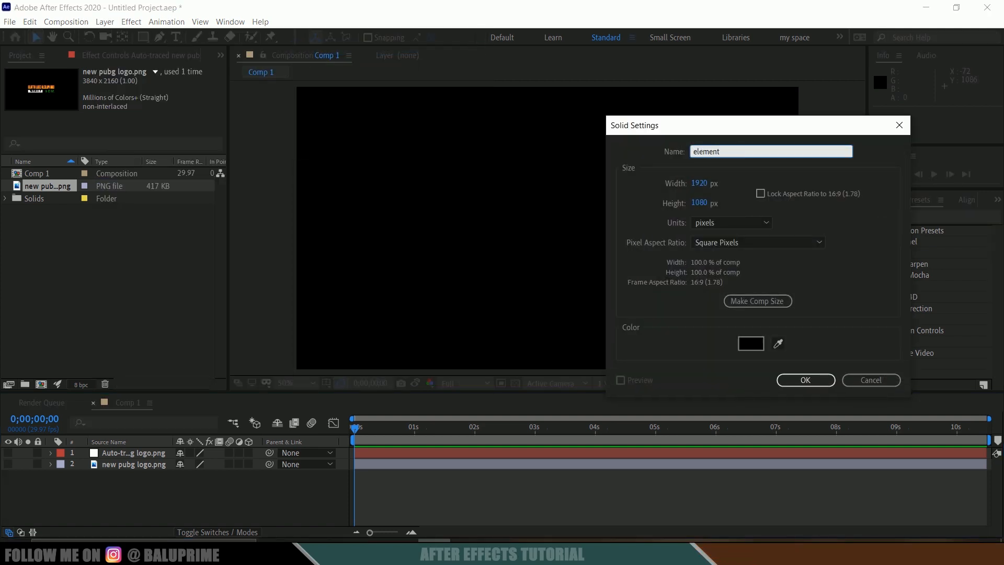
{"action": "left_click", "coordinate": [798, 378]}
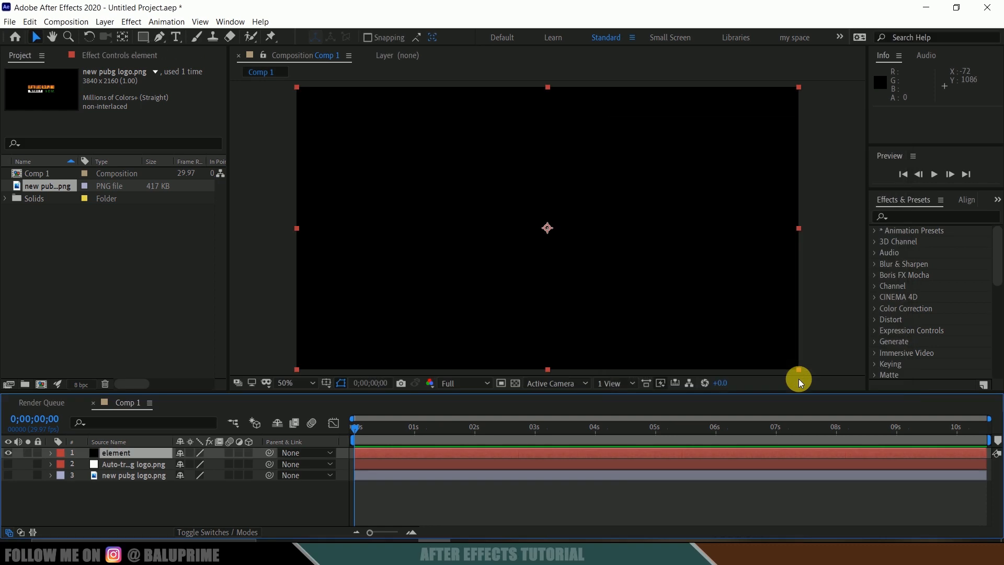
Step: Find the Video Copilot Element effect and apply it to the element solid
{"action": "left_click", "coordinate": [910, 218]}
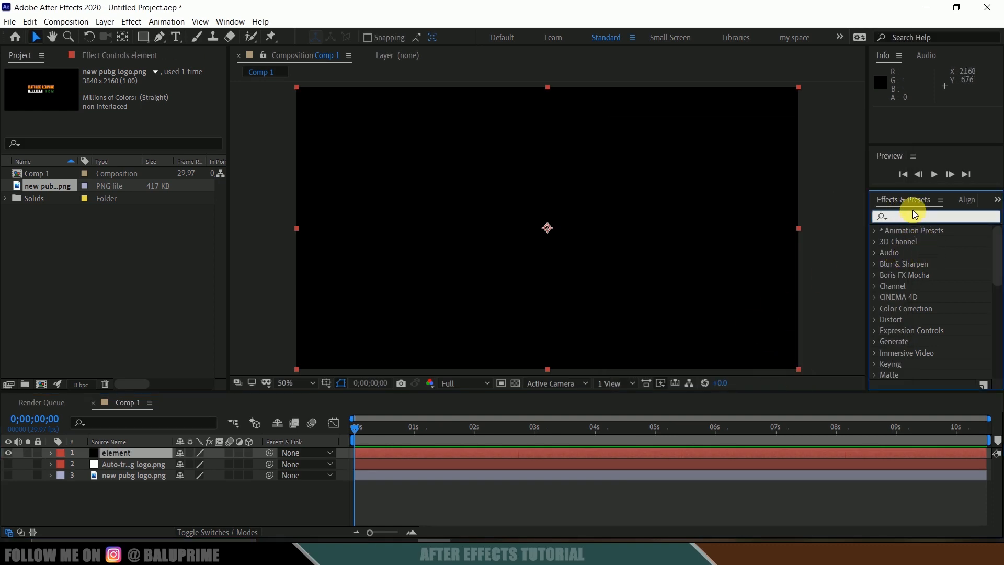
{"action": "left_click", "coordinate": [228, 21]}
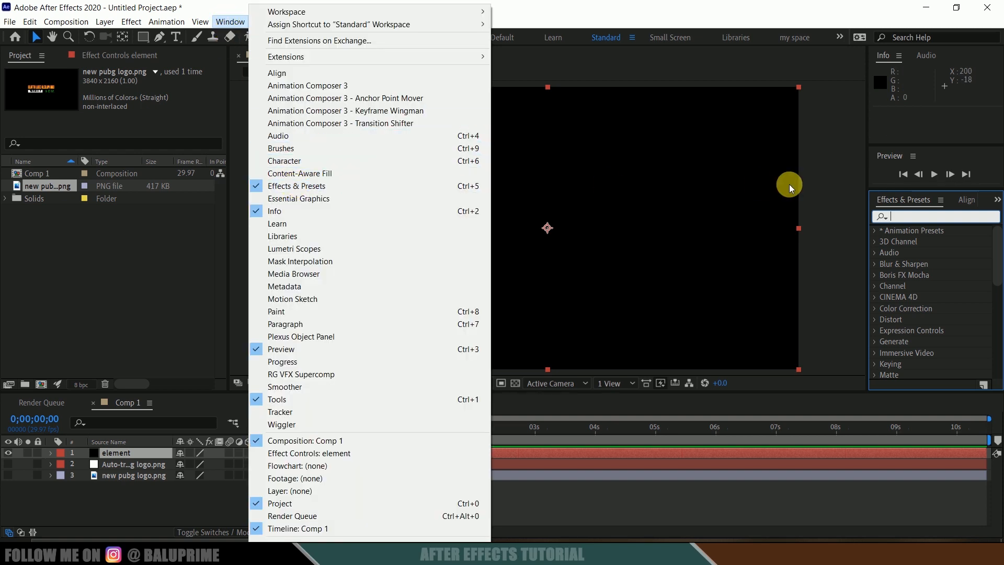
{"action": "left_click", "coordinate": [910, 223]}
{"action": "type", "text": "element"}
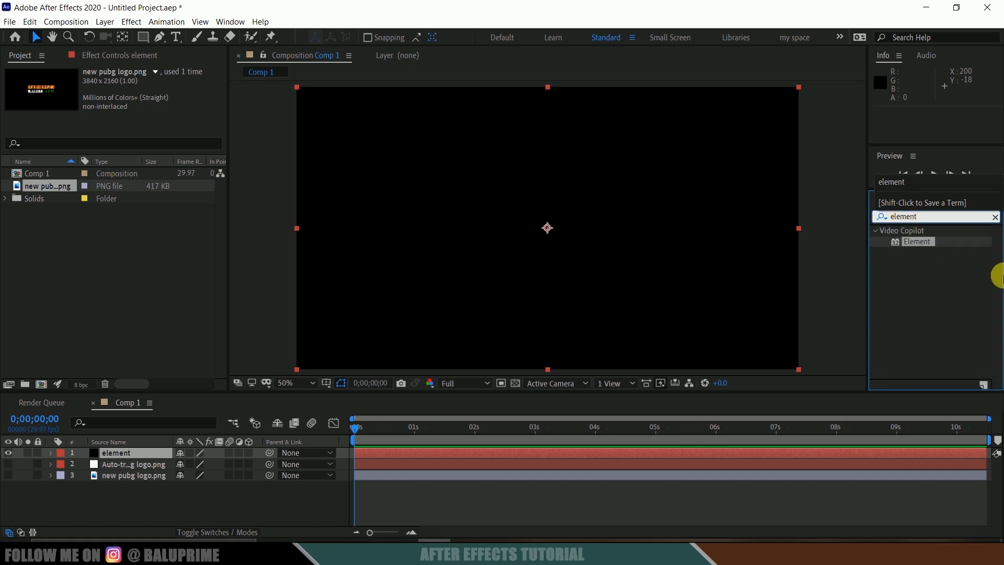
{"action": "left_click_drag", "start_coordinate": [917, 242], "coordinate": [129, 452]}
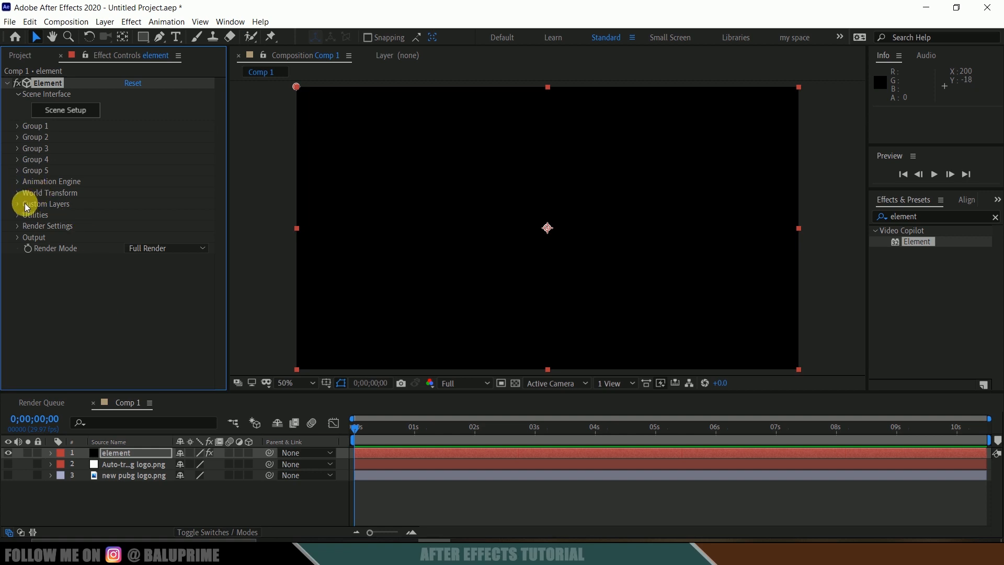
Step: Set Path Layer 1 in Element's custom text and masks to the Auto-traced new pubg logo.png layer
{"action": "left_click", "coordinate": [18, 204]}
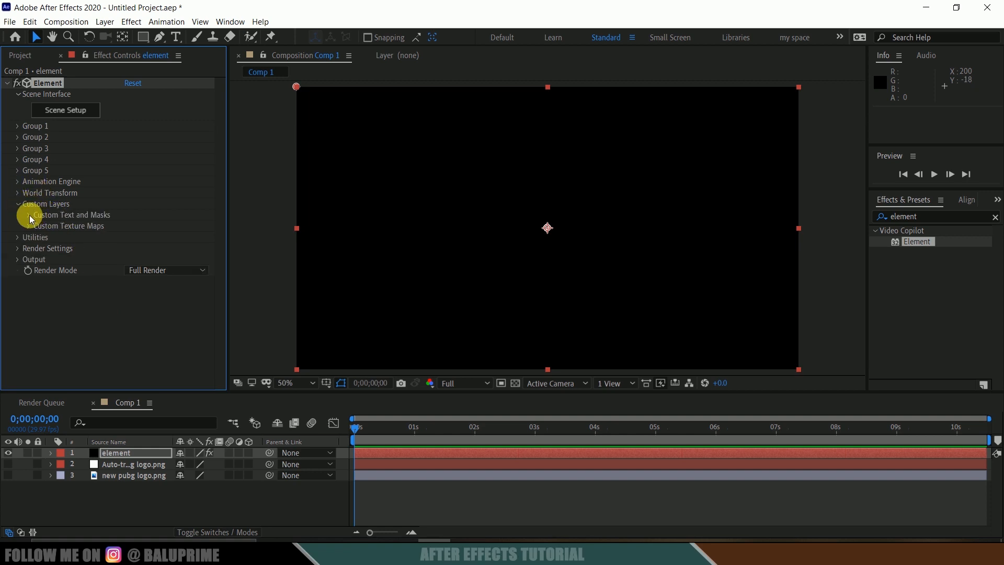
{"action": "left_click", "coordinate": [29, 215]}
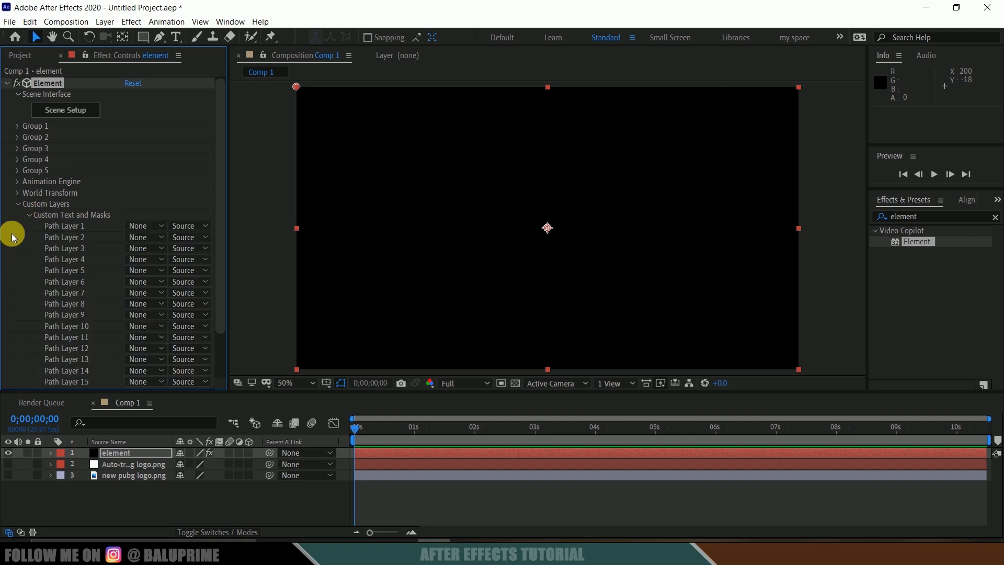
{"action": "left_click", "coordinate": [137, 226]}
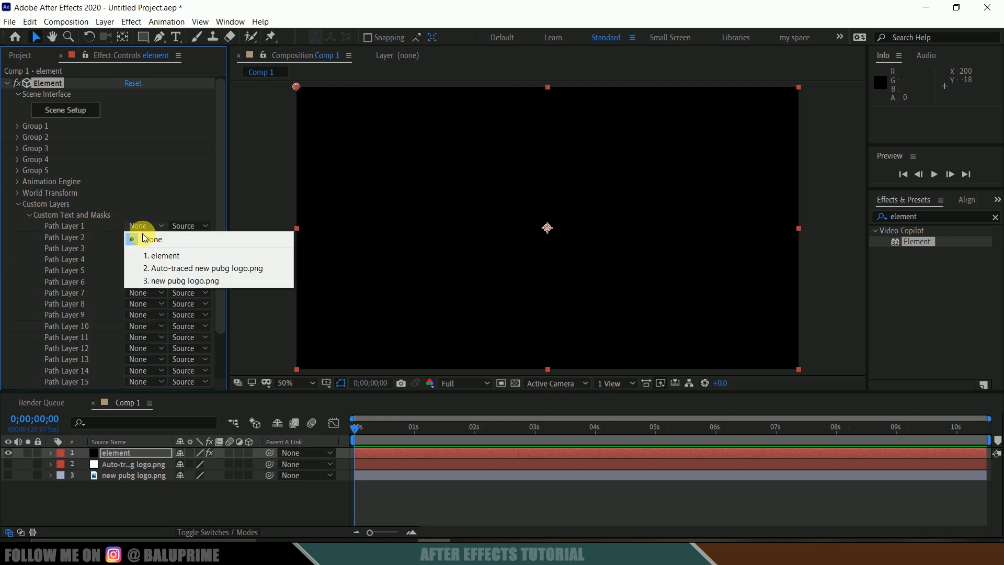
{"action": "left_click", "coordinate": [175, 269]}
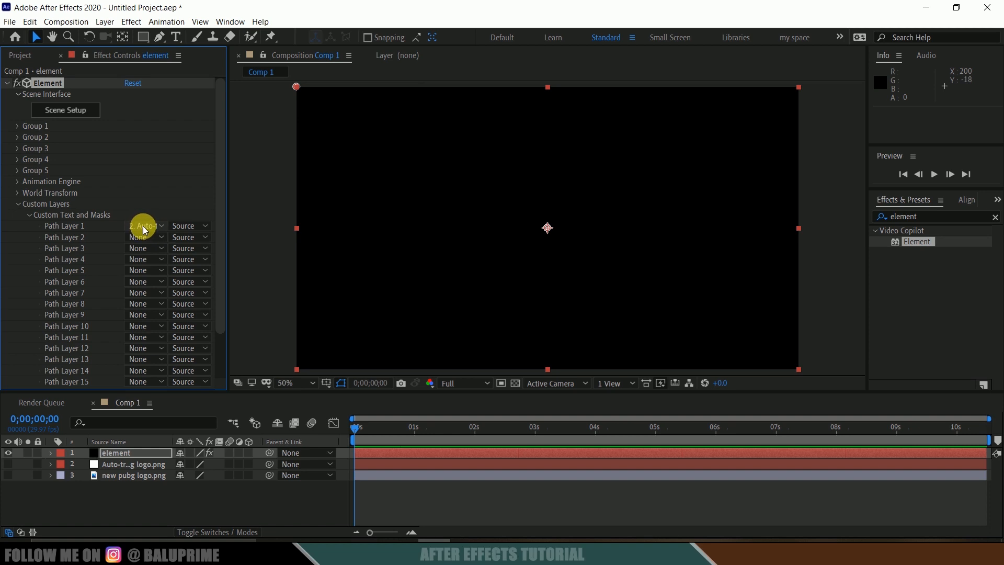
Step: Extrude the traced logo path into a 3D model in Element's Scene Setup
{"action": "left_click", "coordinate": [65, 110]}
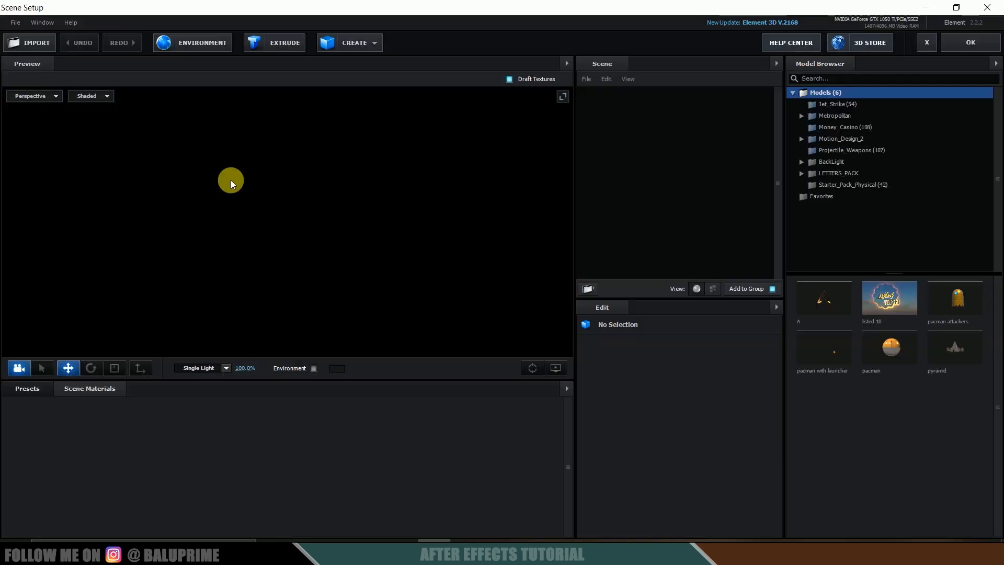
{"action": "left_click_drag", "start_coordinate": [252, 211], "coordinate": [260, 209]}
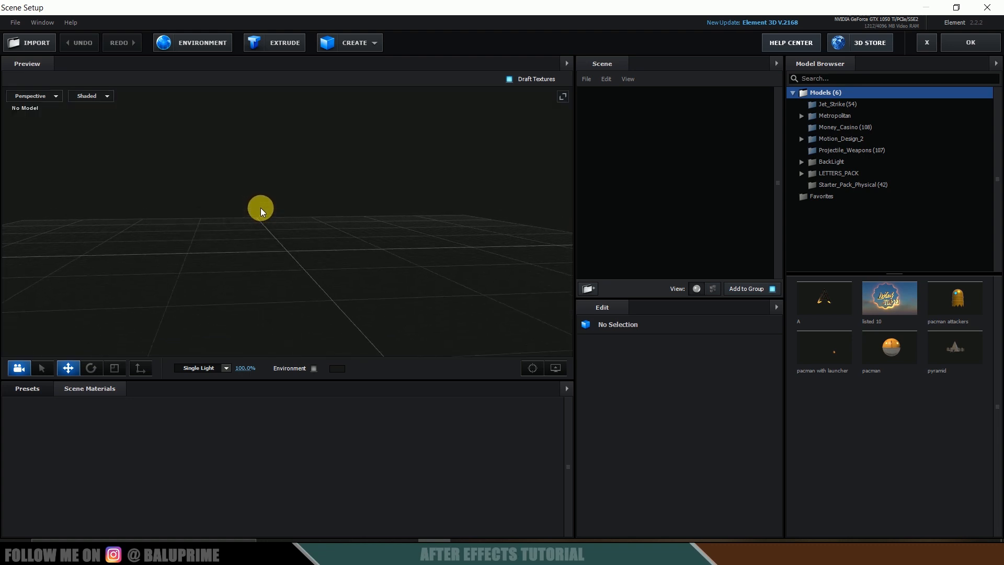
{"action": "left_click", "coordinate": [267, 44]}
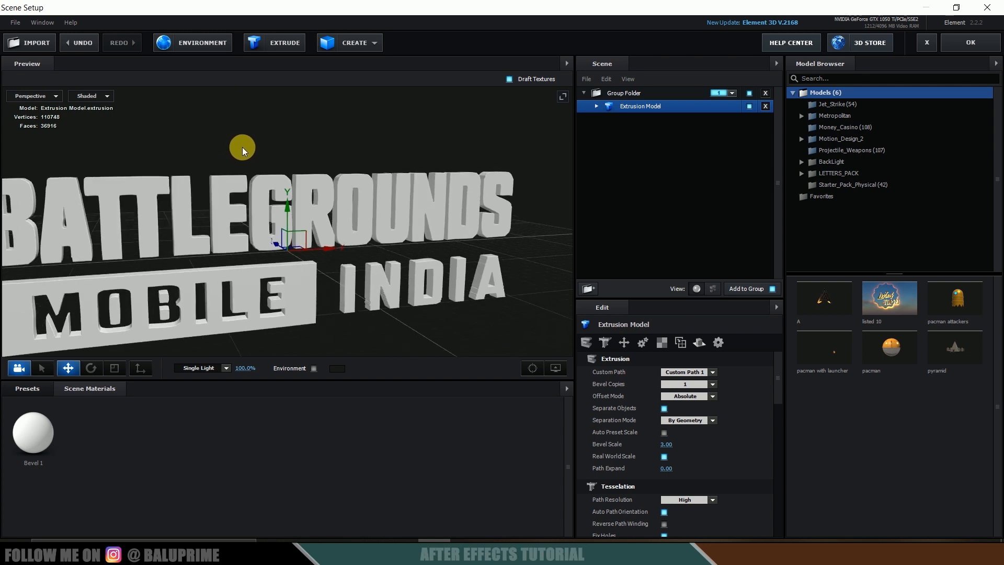
{"action": "scroll", "coordinate": [244, 147], "scroll_direction": "down", "scroll_amount": 4}
{"action": "left_click_drag", "start_coordinate": [340, 153], "coordinate": [236, 265]}
{"action": "left_click_drag", "start_coordinate": [176, 276], "coordinate": [172, 272]}
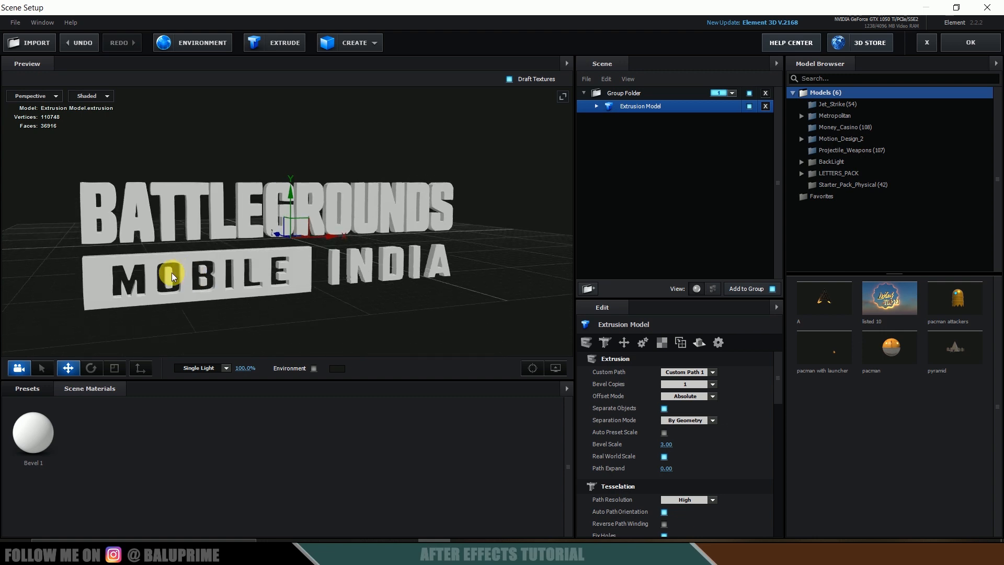
Step: Apply the Double_Down bevel preset from the Physical collection to the extruded logo
{"action": "left_click", "coordinate": [36, 394]}
{"action": "left_click", "coordinate": [67, 404]}
{"action": "left_click", "coordinate": [55, 414]}
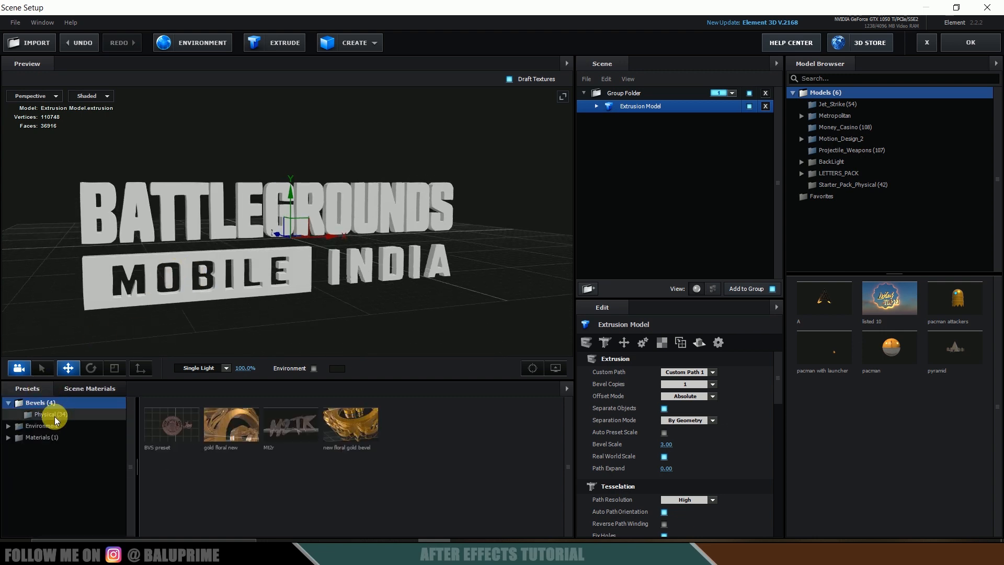
{"action": "left_click_drag", "start_coordinate": [152, 472], "coordinate": [233, 296]}
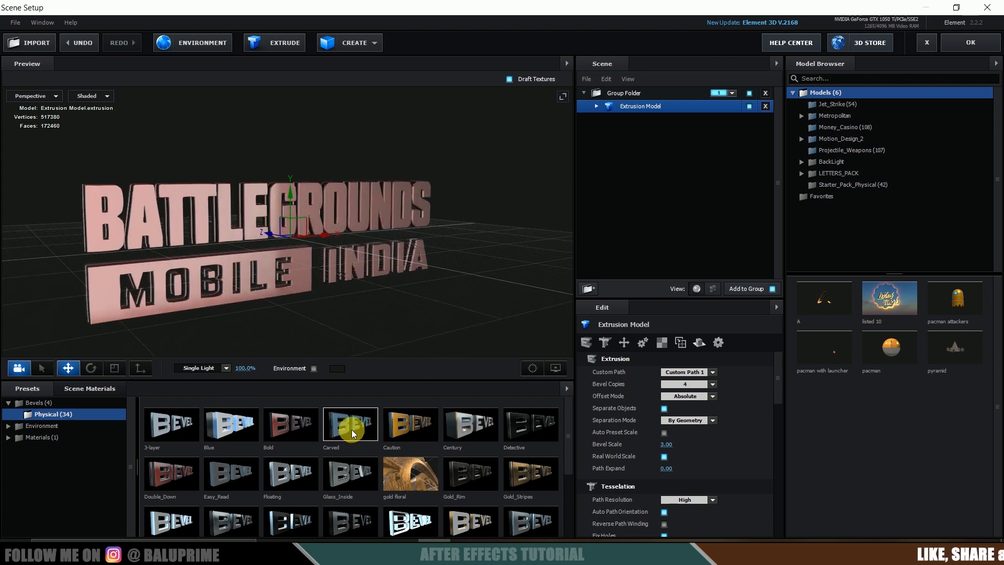
Step: Raise the logo model along the Y axis in Front view so that it sits above the ground grid
{"action": "left_click", "coordinate": [29, 96]}
{"action": "left_click", "coordinate": [52, 159]}
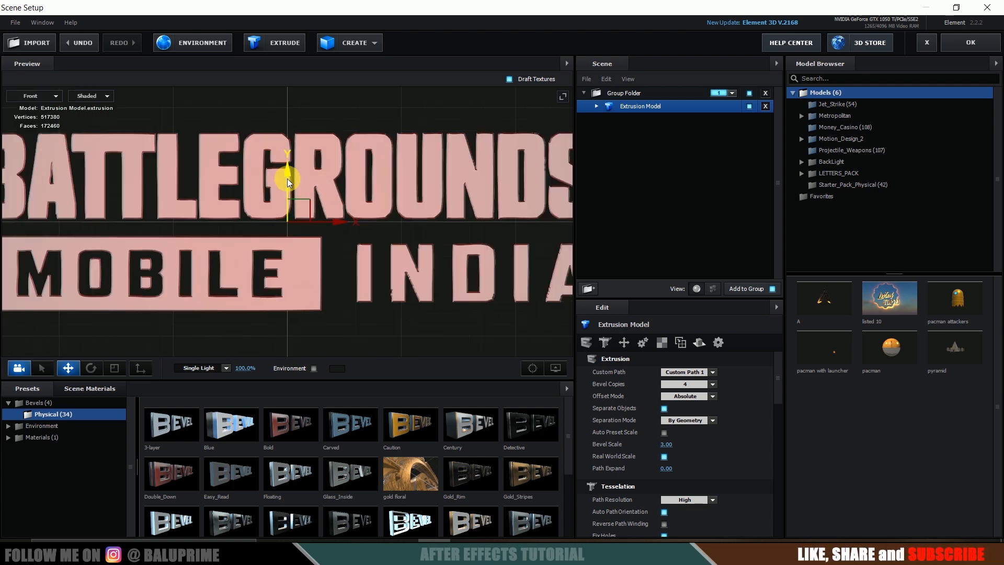
{"action": "scroll", "coordinate": [287, 178], "scroll_direction": "up", "scroll_amount": 3}
{"action": "left_click_drag", "start_coordinate": [294, 102], "coordinate": [294, 90]}
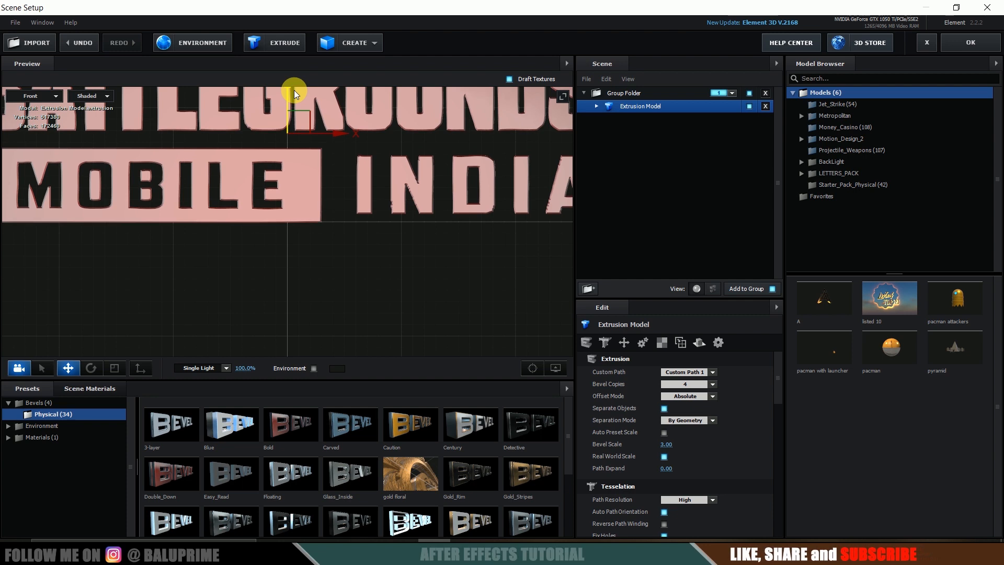
{"action": "scroll", "coordinate": [209, 156], "scroll_direction": "down", "scroll_amount": 4}
{"action": "left_click_drag", "start_coordinate": [193, 218], "coordinate": [419, 280]}
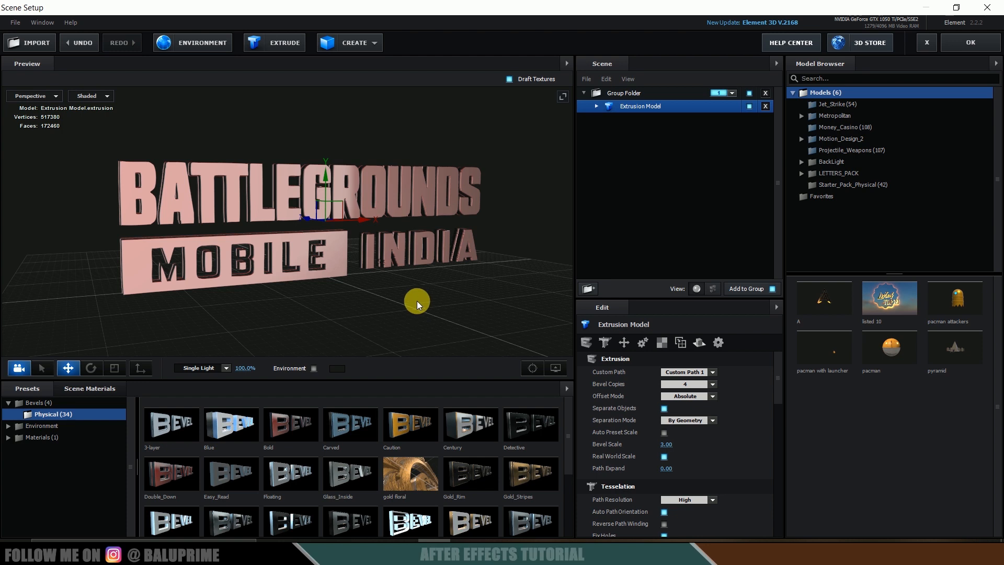
Step: Import new helmet.obj into the scene with Force Alignment set to Bottom
{"action": "left_click", "coordinate": [34, 44]}
{"action": "left_click", "coordinate": [318, 99]}
{"action": "left_click", "coordinate": [416, 235]}
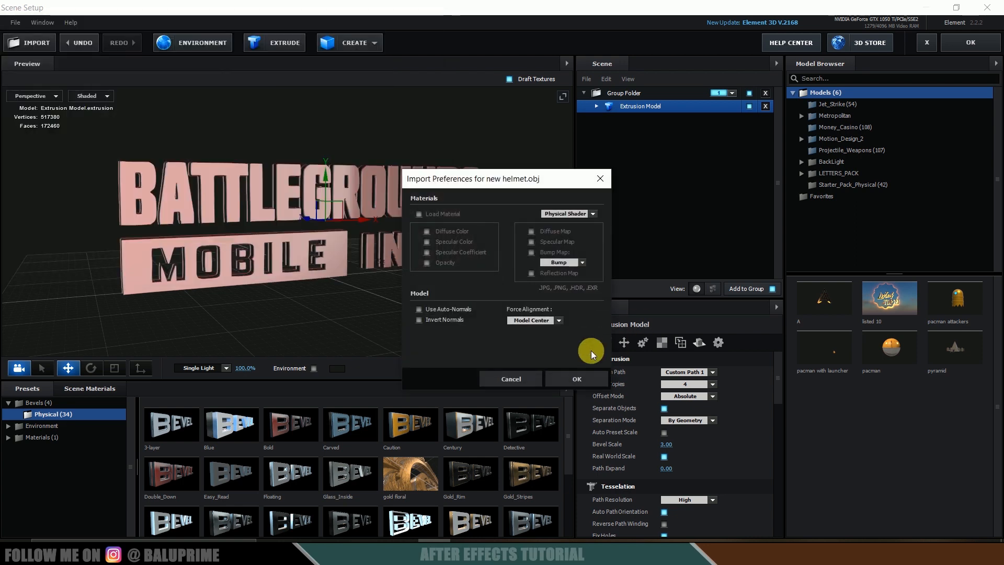
{"action": "left_click", "coordinate": [544, 321]}
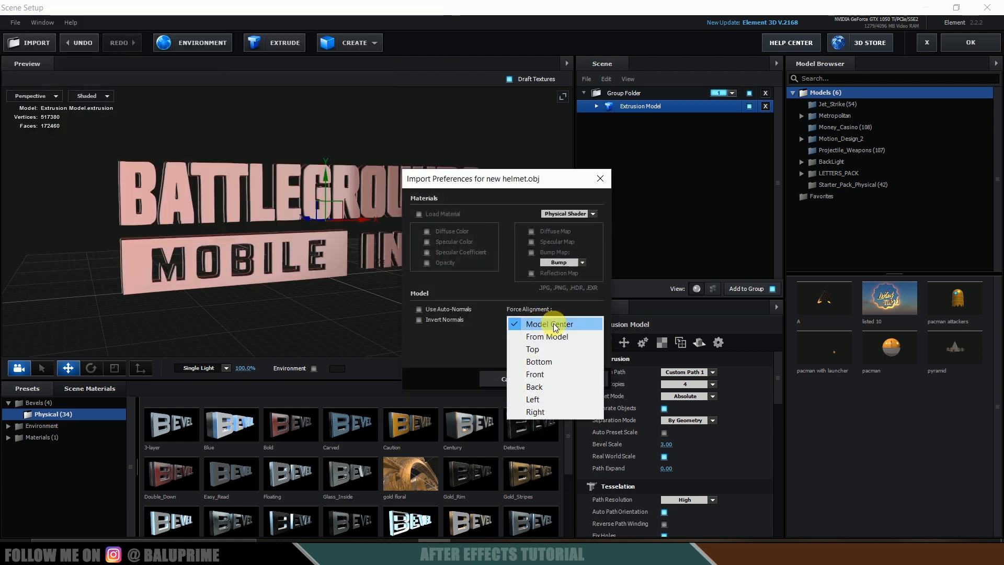
{"action": "left_click", "coordinate": [554, 360]}
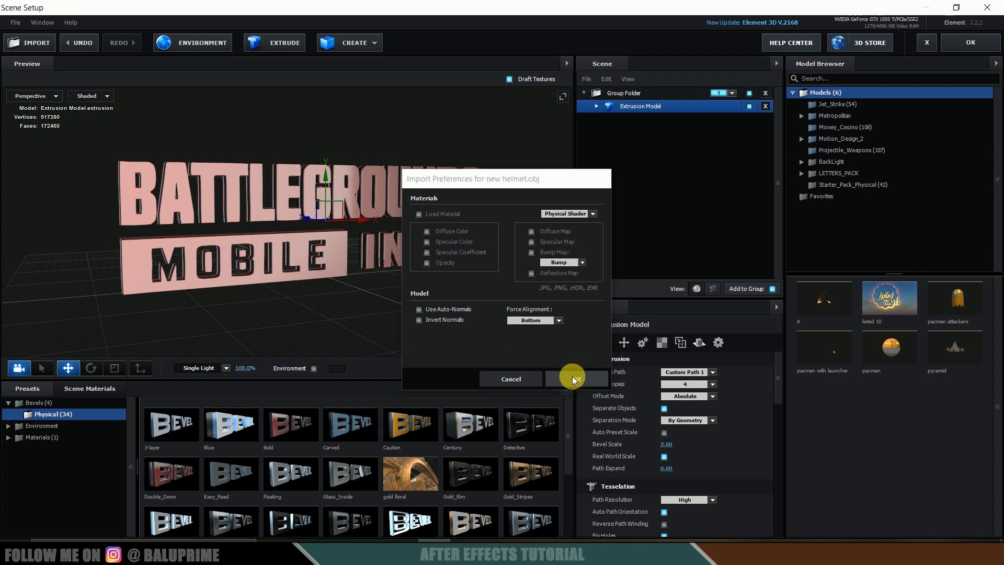
{"action": "left_click", "coordinate": [572, 376]}
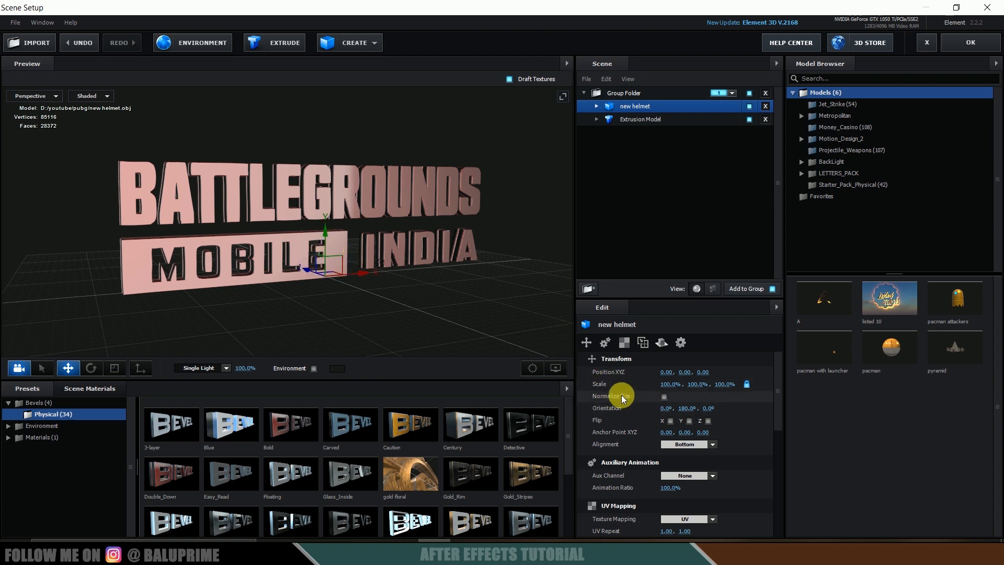
Step: Enable Normalize Size on the helmet model and bring it in front of the logo at Z position -1.01
{"action": "left_click", "coordinate": [664, 397]}
{"action": "left_click_drag", "start_coordinate": [434, 253], "coordinate": [316, 304]}
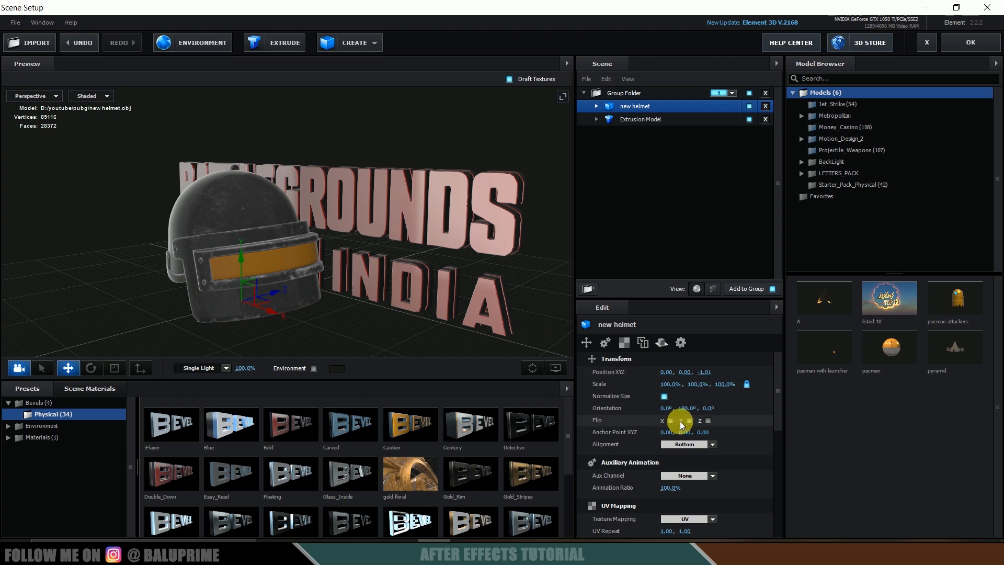
Step: Rotate the helmet to an orientation of 180°, 49.5°, 180° so that its visor faces forward at an angle
{"action": "left_click_drag", "start_coordinate": [688, 414], "coordinate": [614, 416]}
{"action": "left_click_drag", "start_coordinate": [534, 349], "coordinate": [431, 291]}
{"action": "key", "text": "e"}
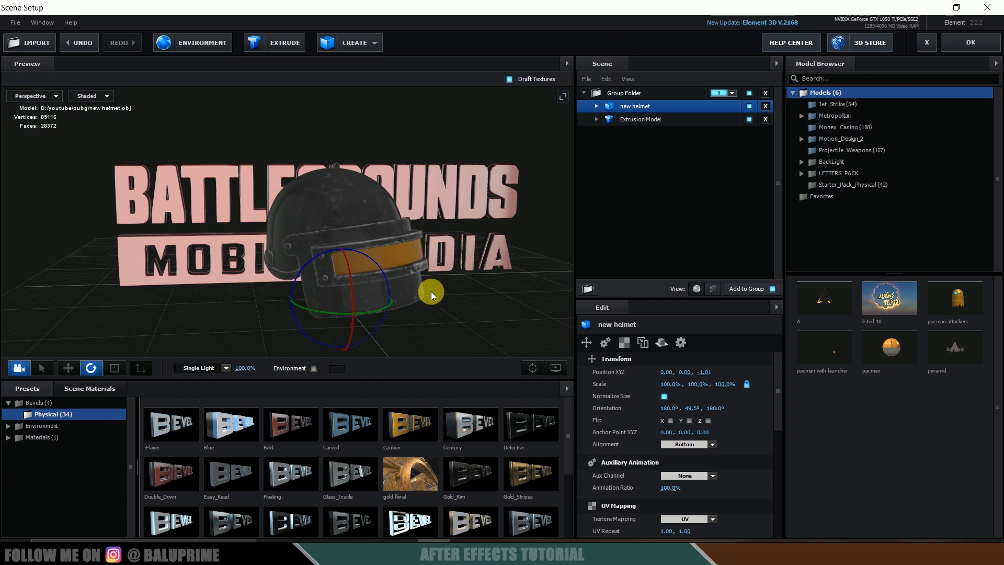
{"action": "key", "text": "w"}
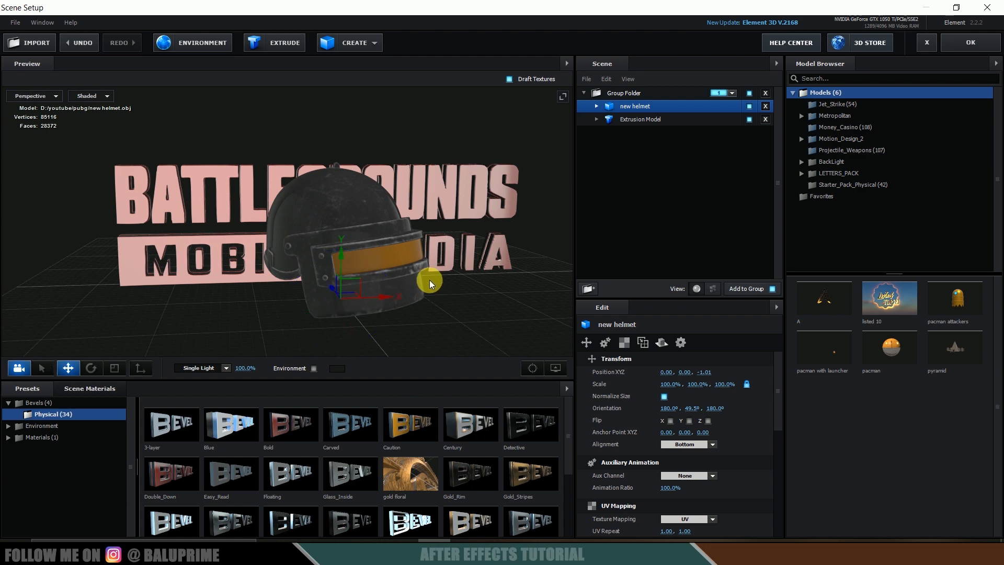
Step: Seat the helmet on the ground line at Y -0.02 and shift it along X to 0.63, using the Front view
{"action": "mouse_move", "coordinate": [343, 255]}
{"action": "left_mouse_down"}
{"action": "mouse_move", "coordinate": [337, 154]}
{"action": "mouse_move", "coordinate": [338, 241]}
{"action": "left_mouse_up"}
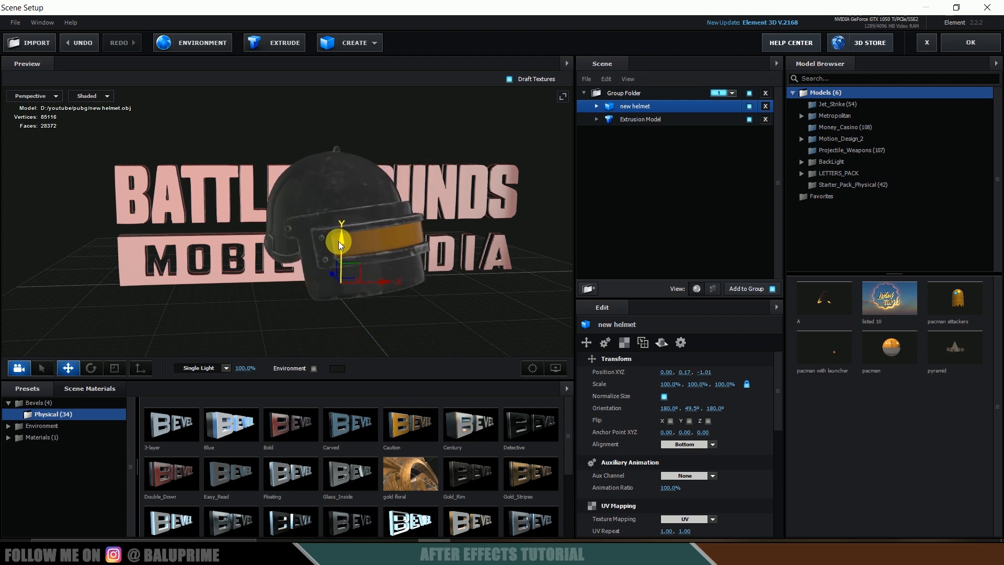
{"action": "left_click_drag", "start_coordinate": [419, 303], "coordinate": [430, 297]}
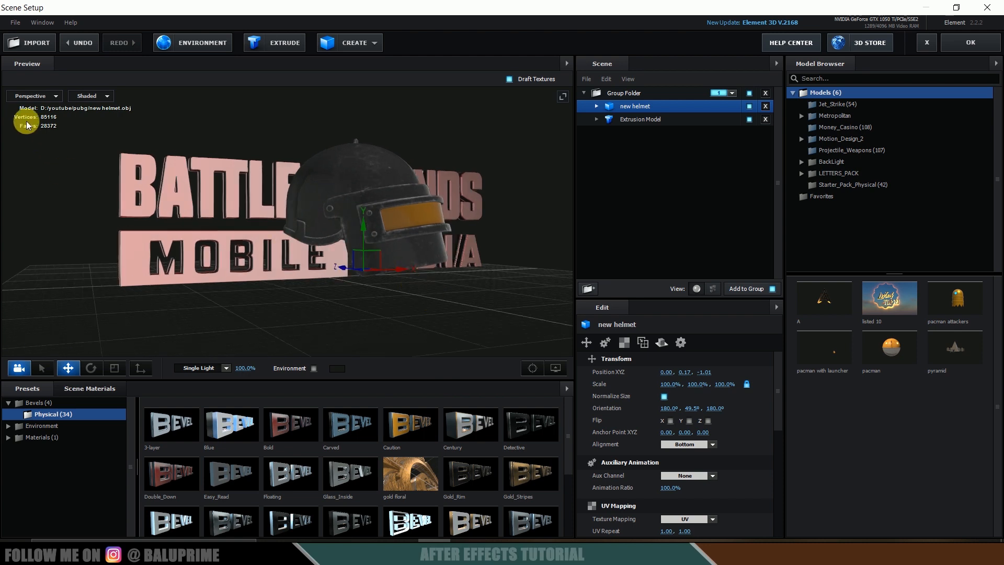
{"action": "left_click", "coordinate": [31, 96]}
{"action": "left_click", "coordinate": [39, 160]}
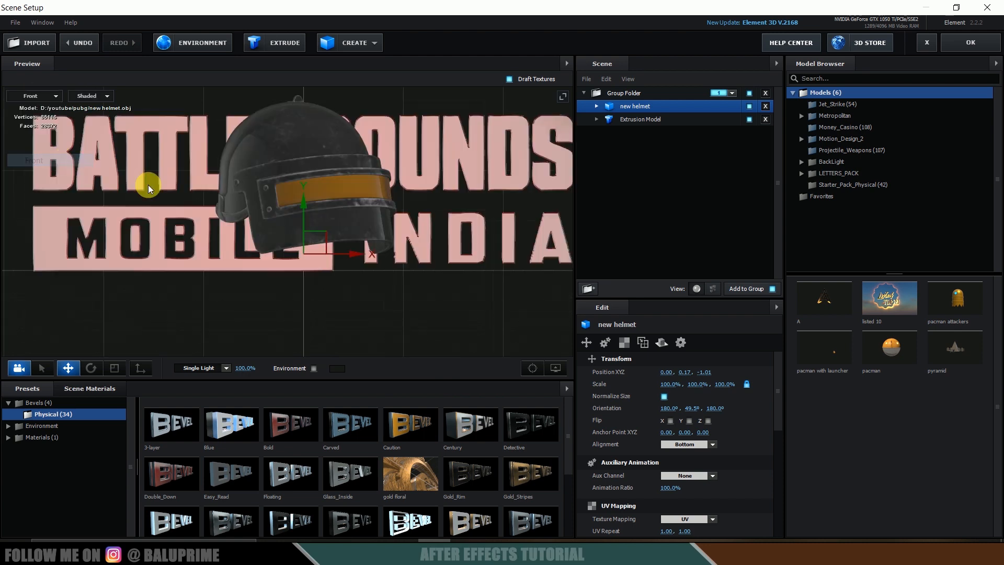
{"action": "left_click_drag", "start_coordinate": [306, 203], "coordinate": [303, 222]}
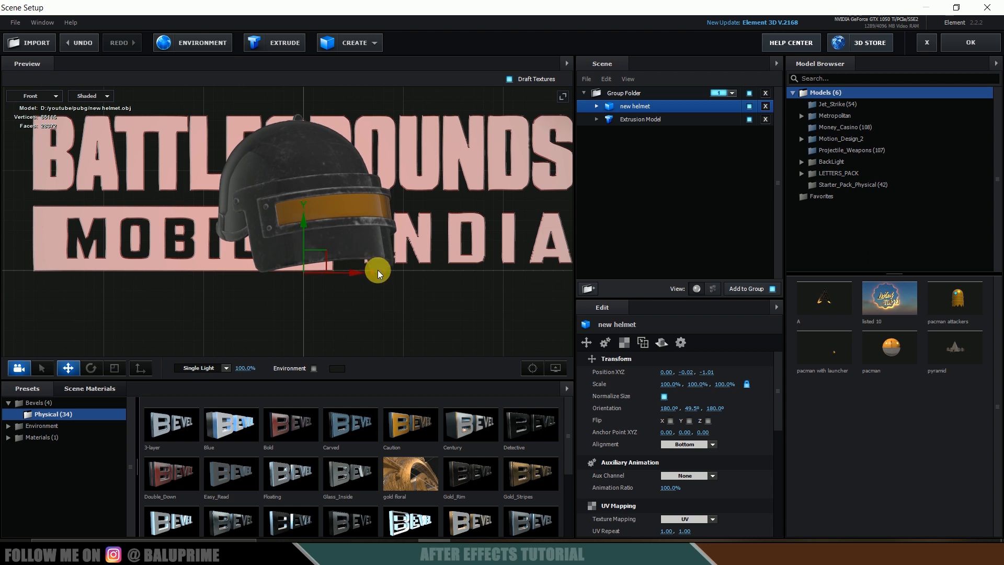
{"action": "left_click_drag", "start_coordinate": [356, 273], "coordinate": [402, 276]}
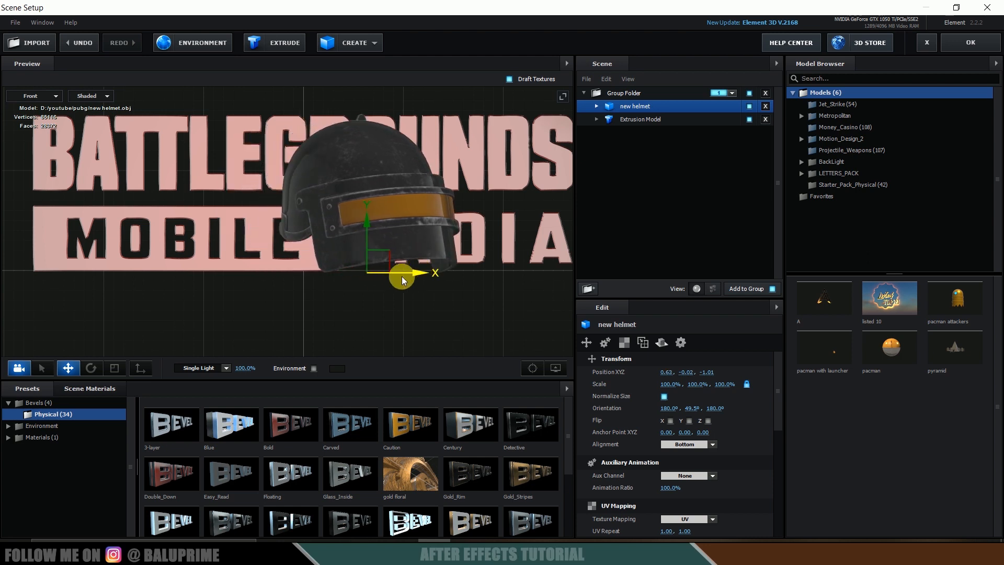
{"action": "left_click", "coordinate": [24, 108]}
{"action": "left_click_drag", "start_coordinate": [129, 187], "coordinate": [202, 242]}
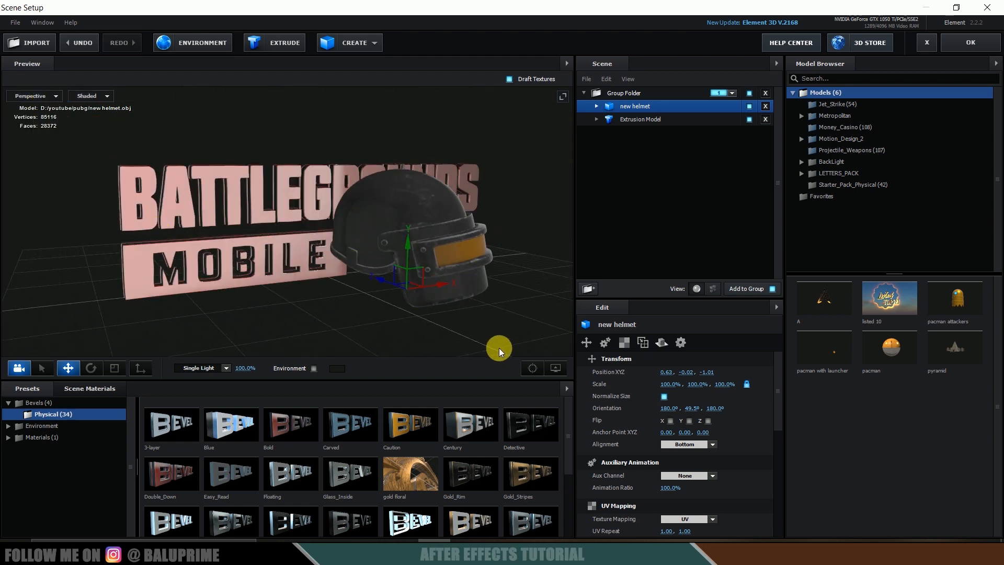
Step: Scale the helmet uniformly to 56% and move it along X to 0.17
{"action": "left_click_drag", "start_coordinate": [672, 385], "coordinate": [625, 385]}
{"action": "mouse_move", "coordinate": [501, 315]}
{"action": "left_mouse_down"}
{"action": "mouse_move", "coordinate": [486, 312]}
{"action": "mouse_move", "coordinate": [507, 321]}
{"action": "left_mouse_up"}
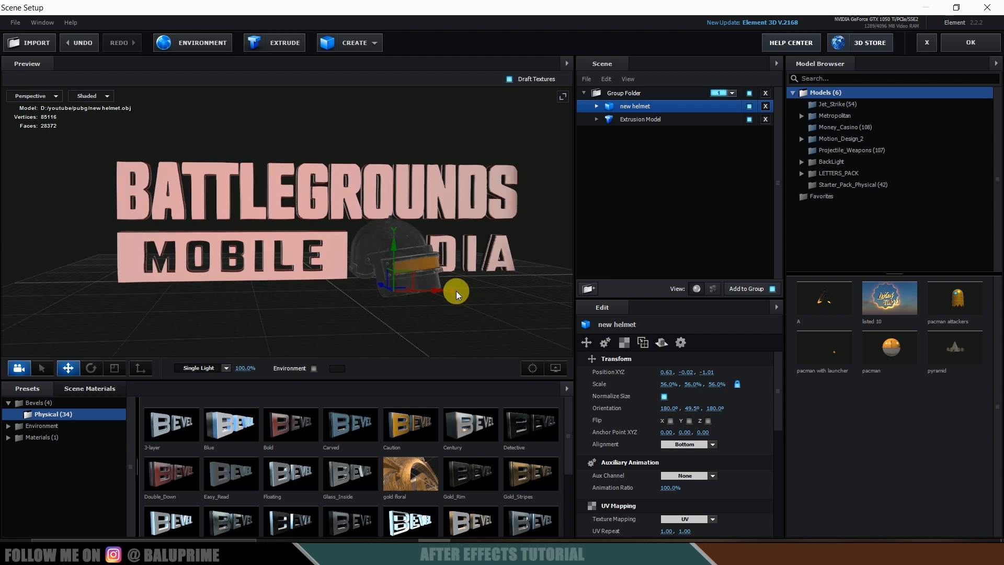
{"action": "left_click_drag", "start_coordinate": [425, 292], "coordinate": [404, 294]}
{"action": "left_click_drag", "start_coordinate": [449, 320], "coordinate": [474, 321]}
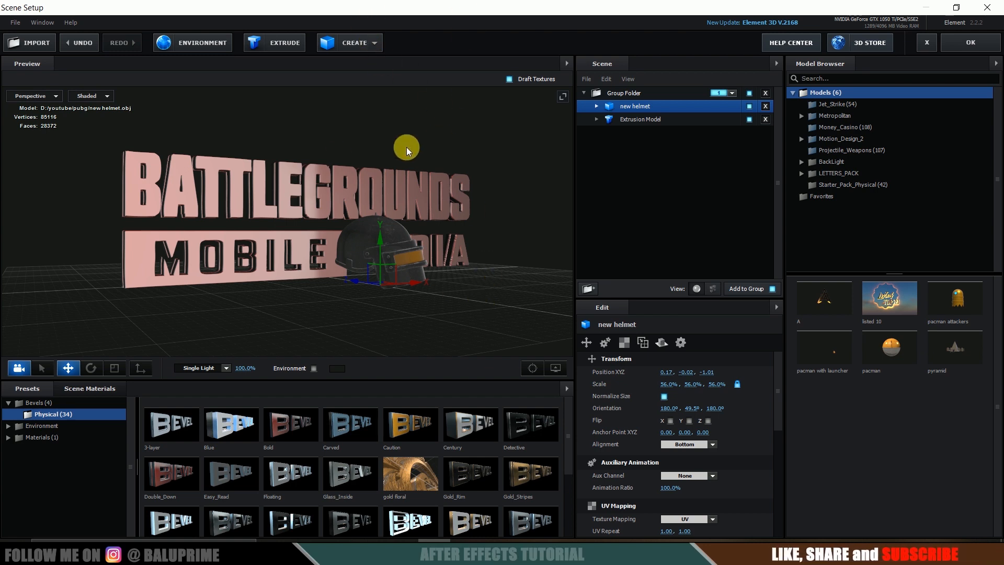
Step: Create a plane primitive as the ground and set its size to 25 by 25
{"action": "left_click", "coordinate": [347, 45]}
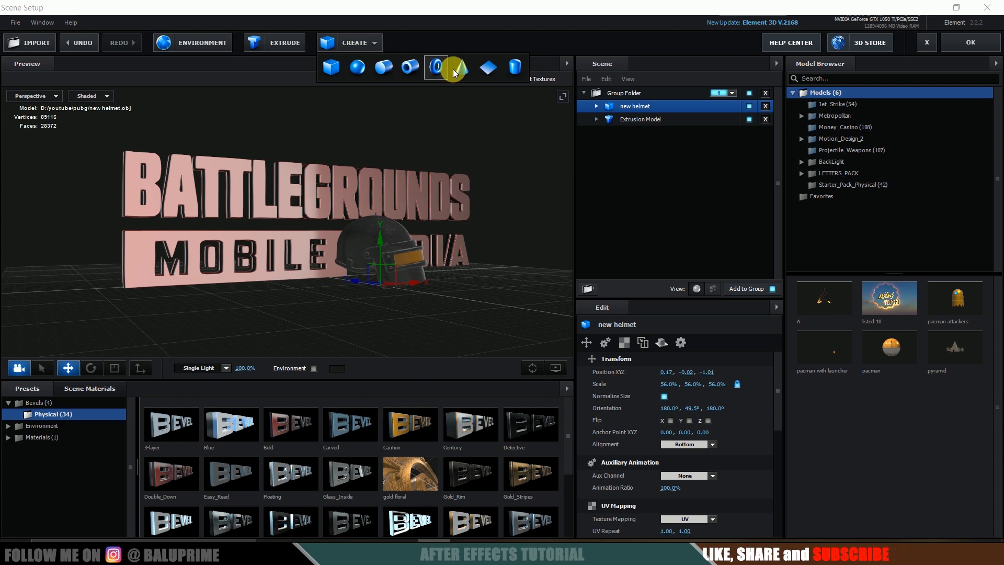
{"action": "left_click", "coordinate": [489, 70]}
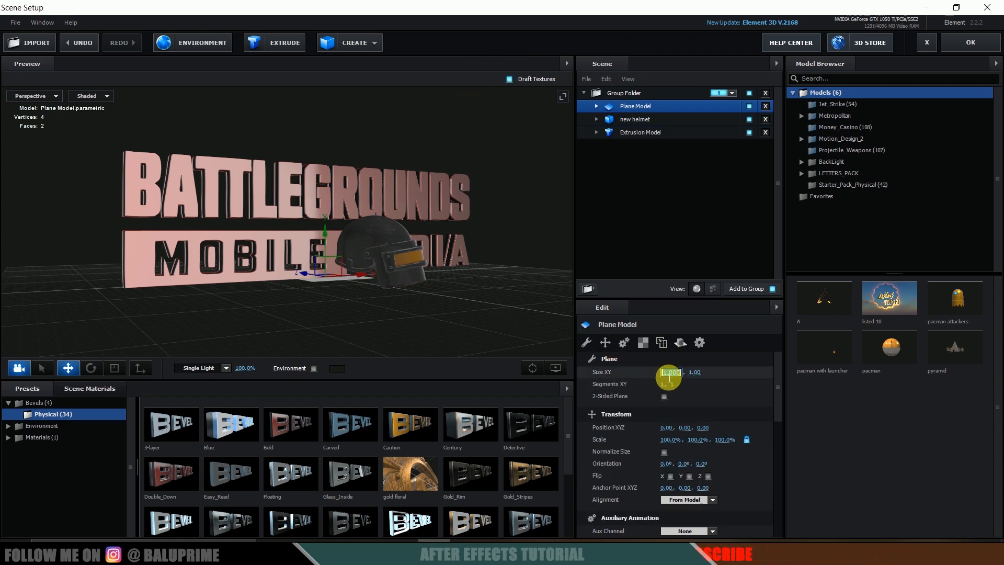
{"action": "left_click", "coordinate": [665, 374]}
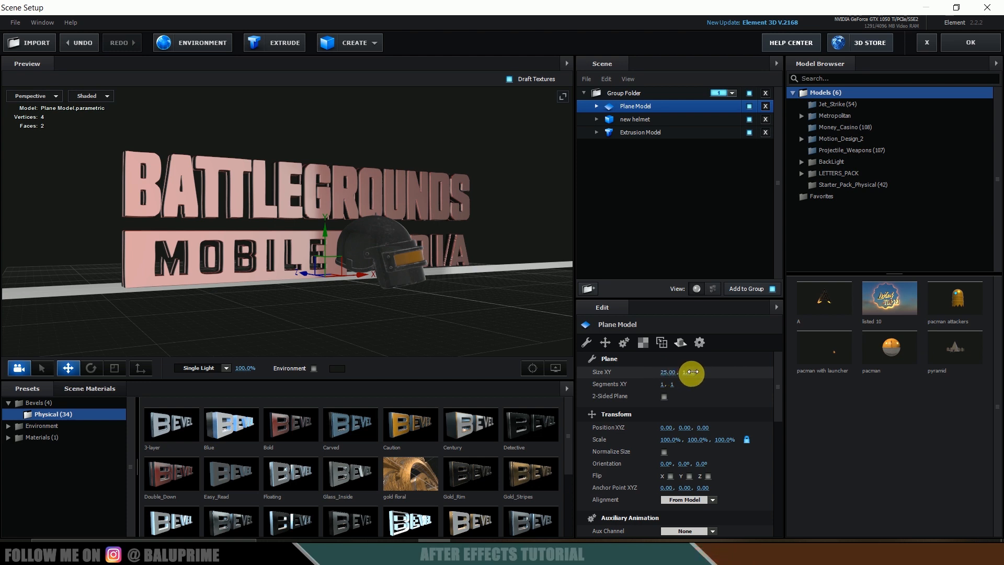
{"action": "type", "text": "25"}
{"action": "key", "text": "Return"}
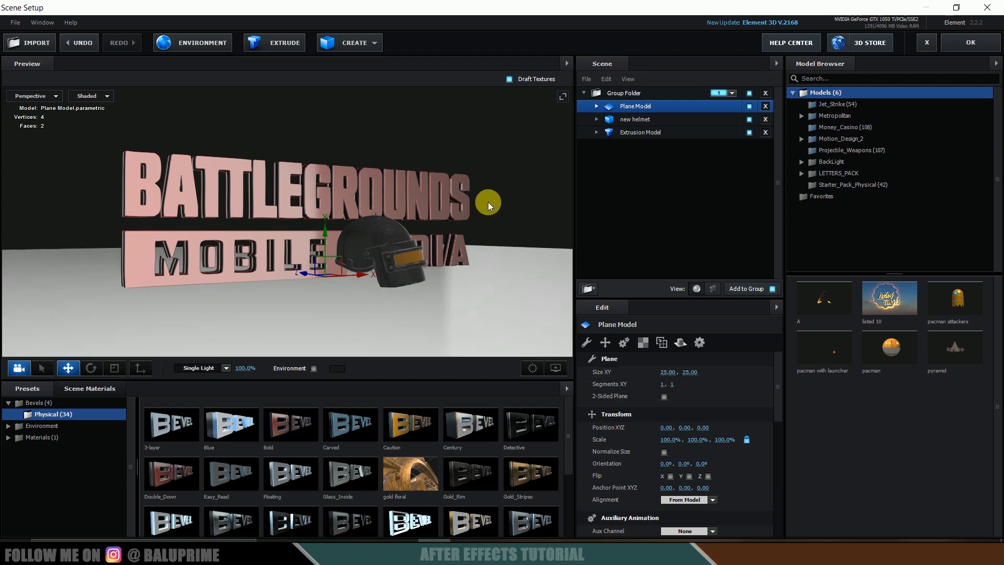
{"action": "left_click_drag", "start_coordinate": [472, 277], "coordinate": [466, 282]}
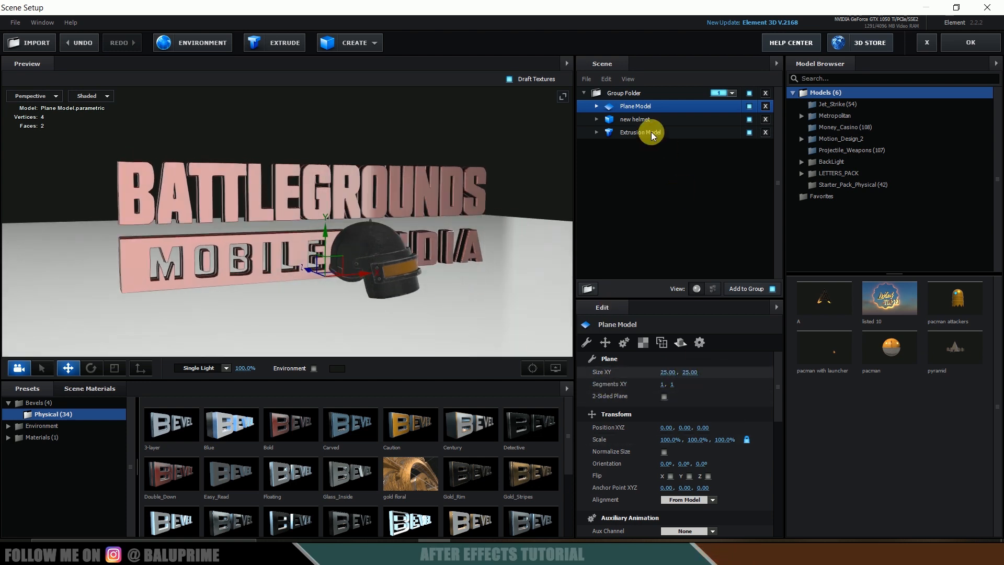
Step: Apply the metal_black material from the Pro_Shaders_2 Metal collection to the ground plane
{"action": "left_click", "coordinate": [597, 106]}
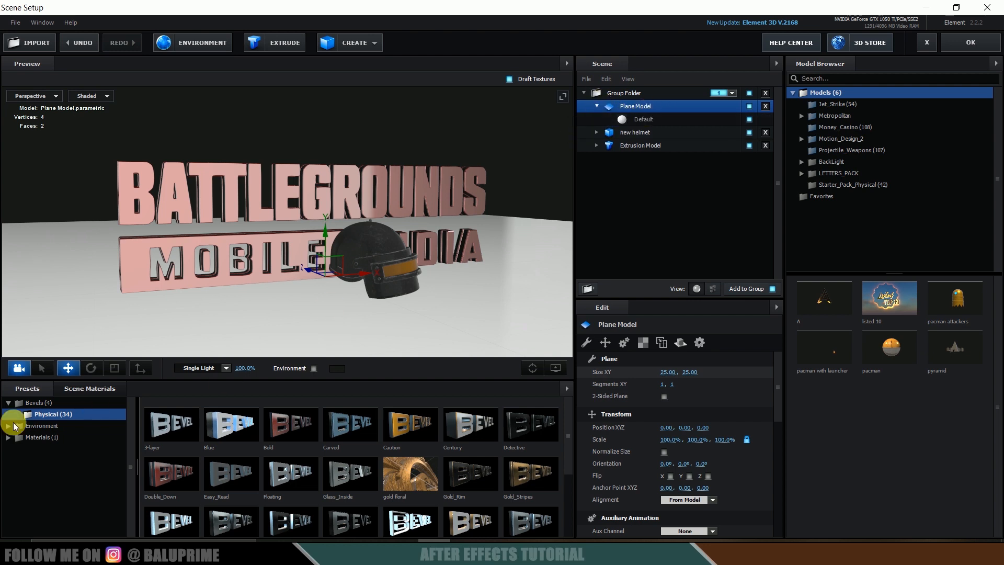
{"action": "left_click", "coordinate": [45, 438]}
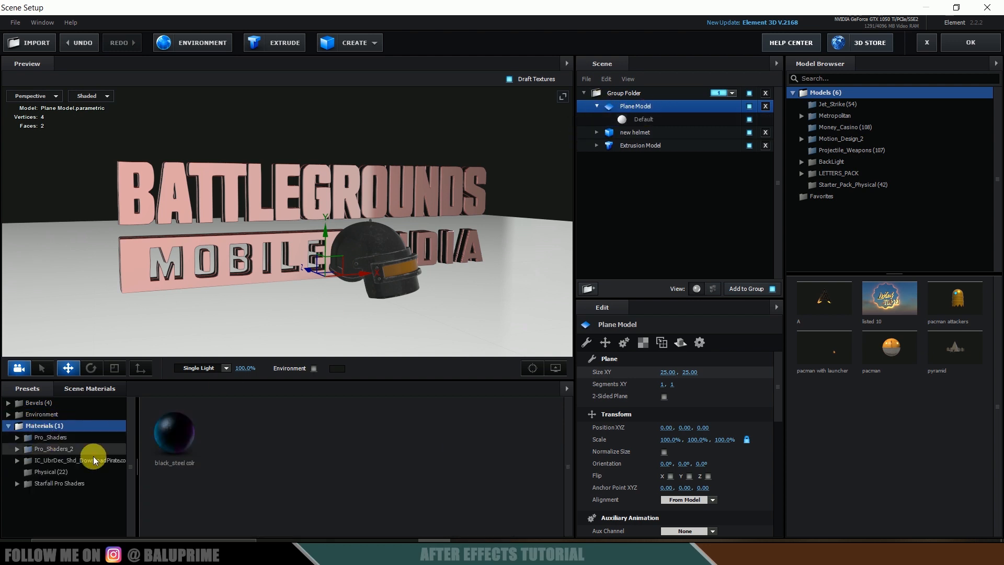
{"action": "double_click", "coordinate": [45, 451]}
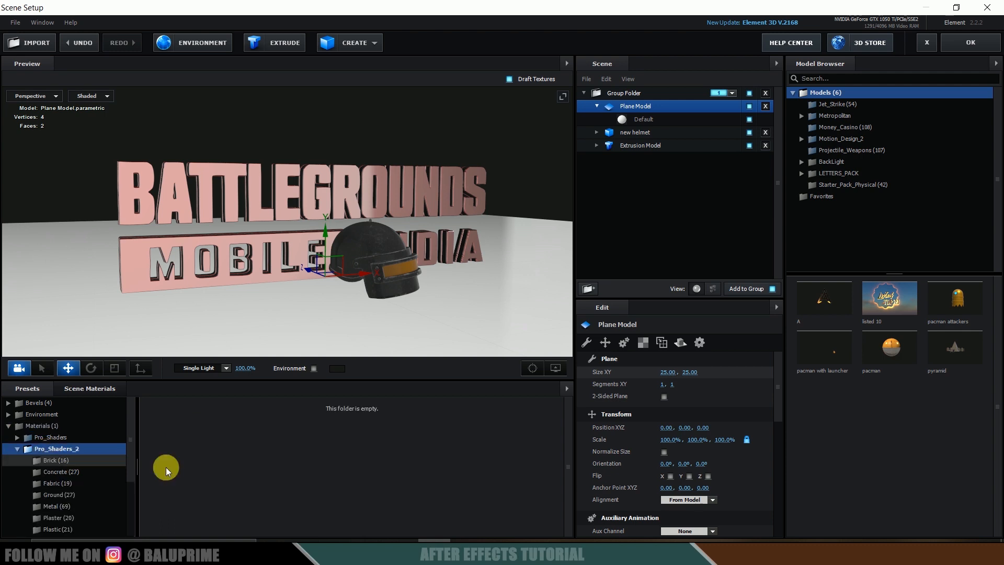
{"action": "left_click", "coordinate": [50, 507]}
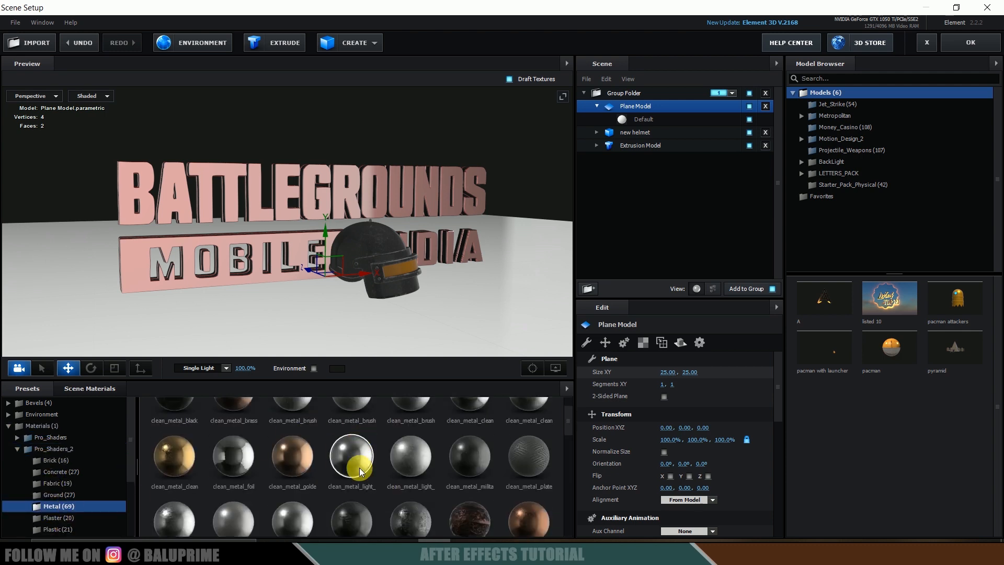
{"action": "left_click_drag", "start_coordinate": [360, 469], "coordinate": [640, 121]}
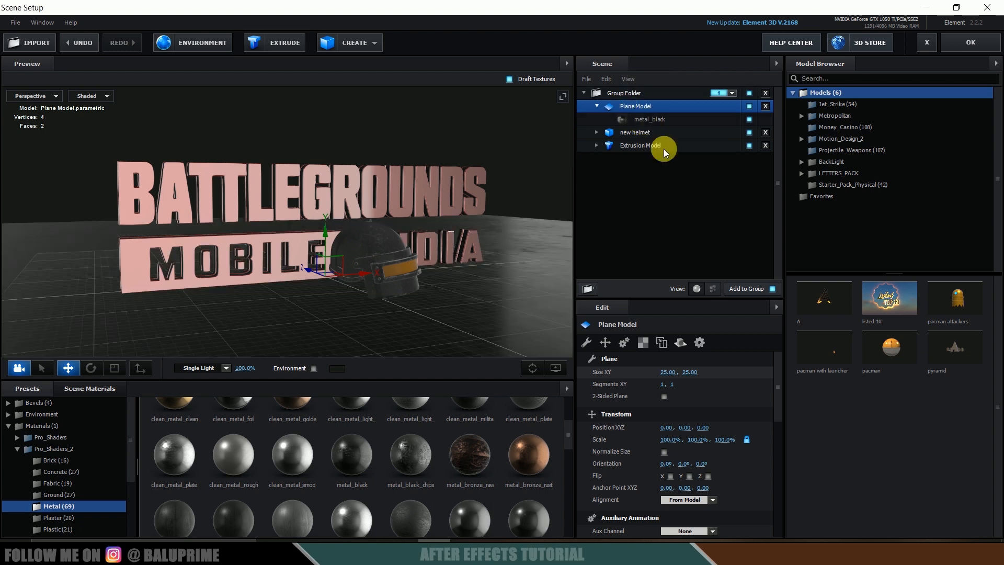
Step: Set the ground plane's UV Repeat to 10 by 10
{"action": "left_click", "coordinate": [645, 340]}
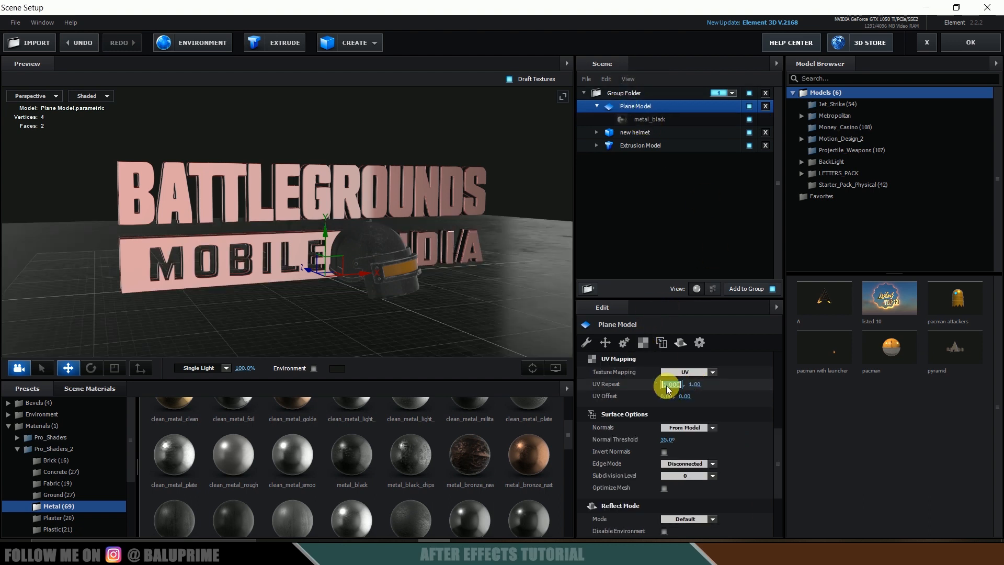
{"action": "key", "text": "Return"}
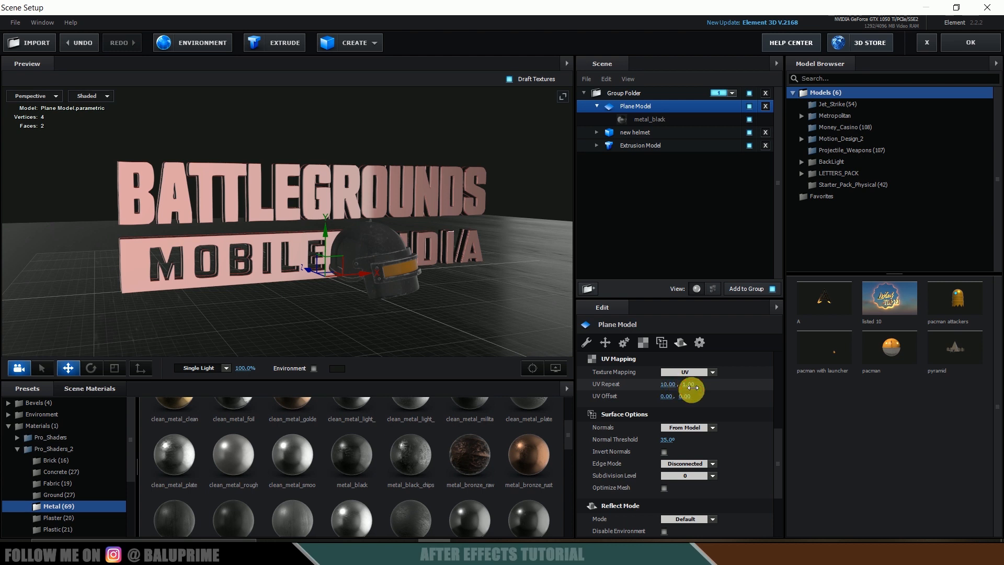
{"action": "mouse_move", "coordinate": [469, 274]}
{"action": "left_mouse_down"}
{"action": "mouse_move", "coordinate": [452, 296]}
{"action": "mouse_move", "coordinate": [463, 281]}
{"action": "left_mouse_up"}
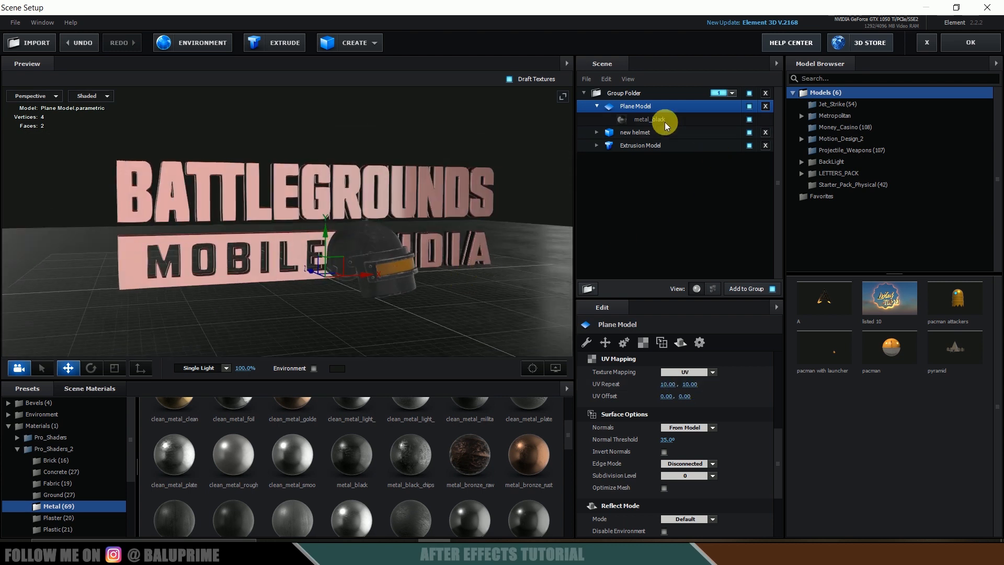
{"action": "left_click", "coordinate": [596, 107]}
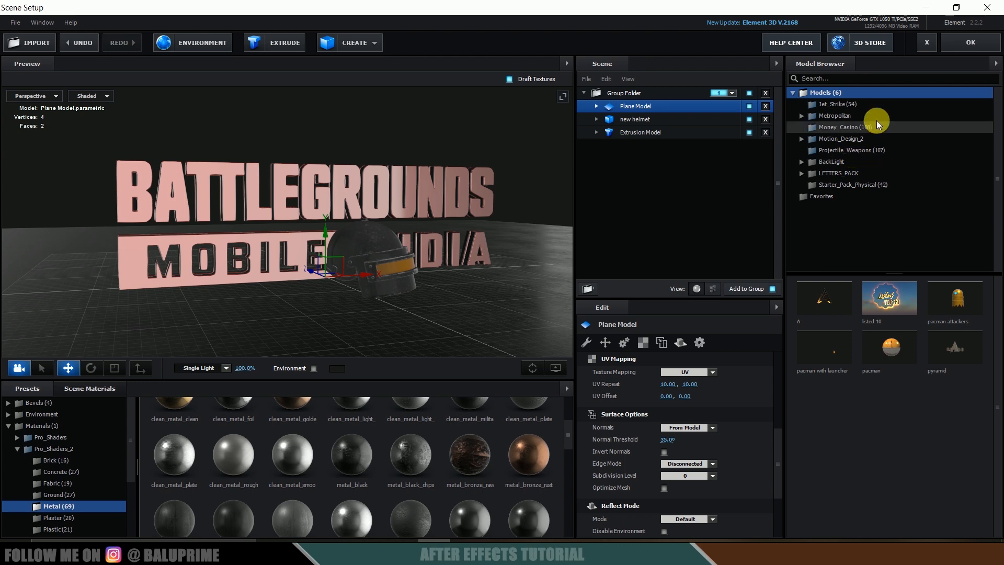
Step: Add the 45mm_handgun model from Projectile_Weapons and place it on the ground in front of the logo
{"action": "left_click", "coordinate": [872, 152]}
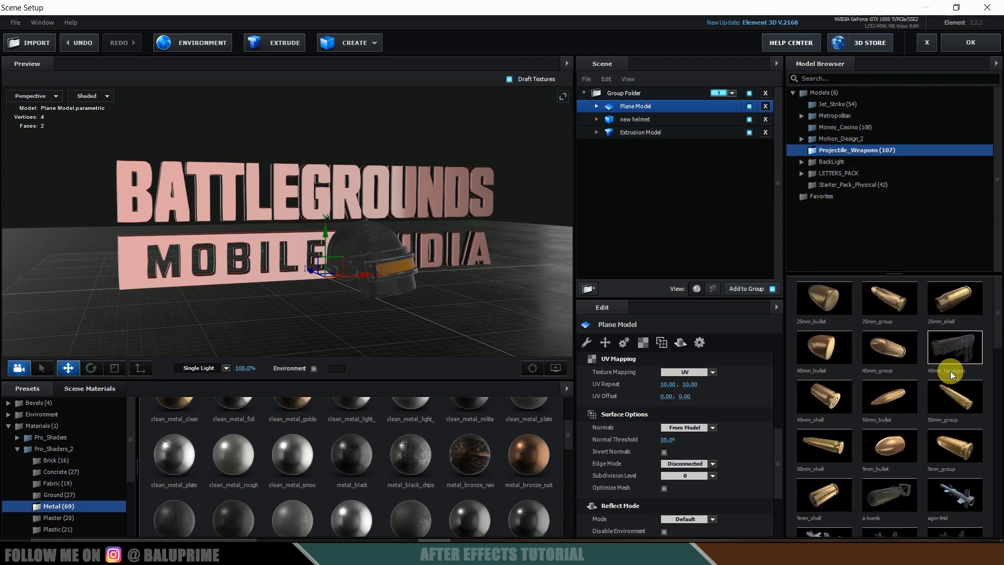
{"action": "left_click", "coordinate": [948, 350]}
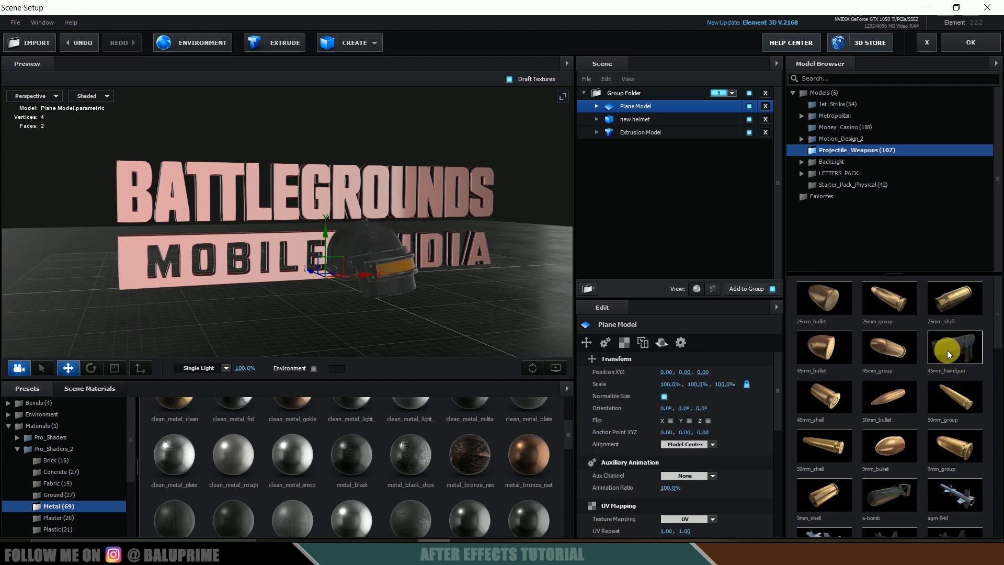
{"action": "left_click_drag", "start_coordinate": [370, 272], "coordinate": [312, 306]}
Step: Add the 25mm_group bullets, duplicate them several times, and arrange bullets and grenades on the ground around the logo
{"action": "left_click_drag", "start_coordinate": [422, 318], "coordinate": [177, 346]}
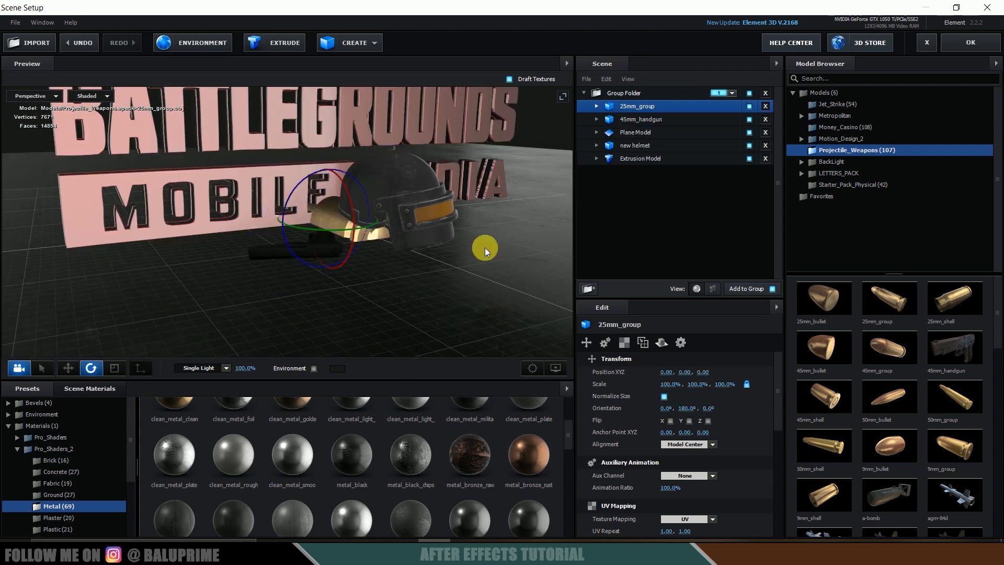
{"action": "left_click_drag", "start_coordinate": [485, 247], "coordinate": [307, 244]}
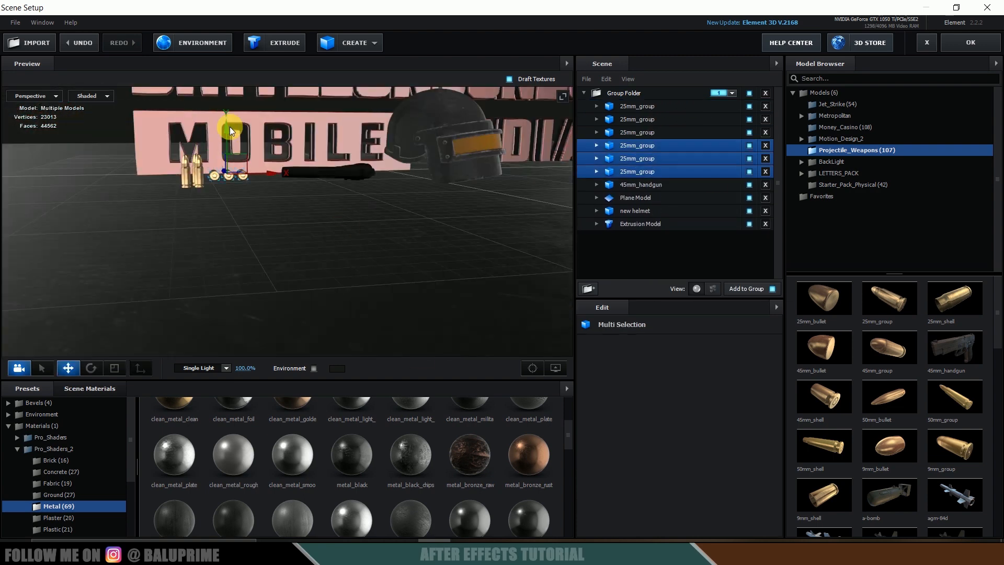
{"action": "right_click", "coordinate": [618, 95]}
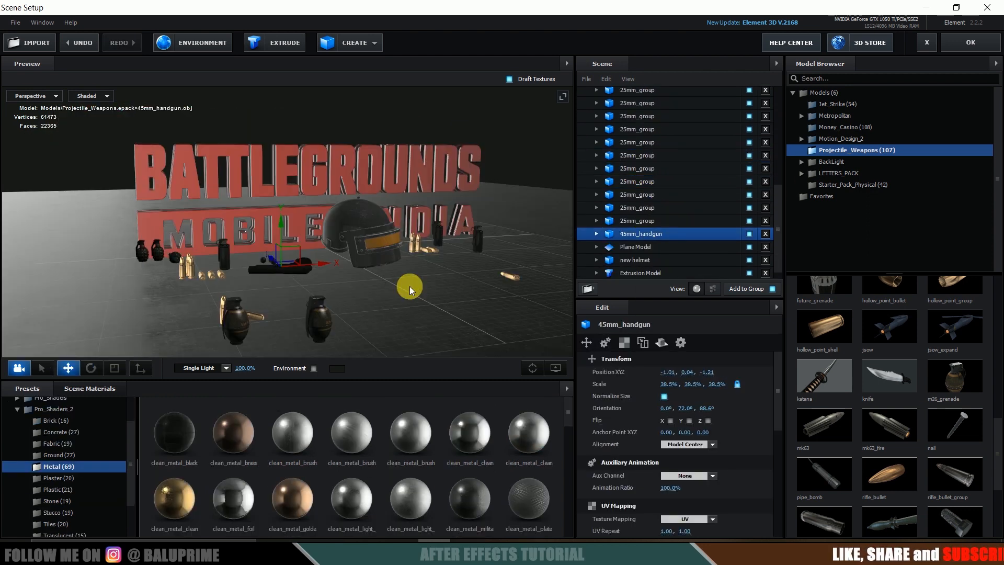
Step: Set the ground plane's Reflect Mode to Mirror Surface and apply the scene setup to the composition
{"action": "mouse_move", "coordinate": [405, 286]}
{"action": "left_mouse_down"}
{"action": "mouse_move", "coordinate": [396, 286]}
{"action": "mouse_move", "coordinate": [416, 286]}
{"action": "left_mouse_up"}
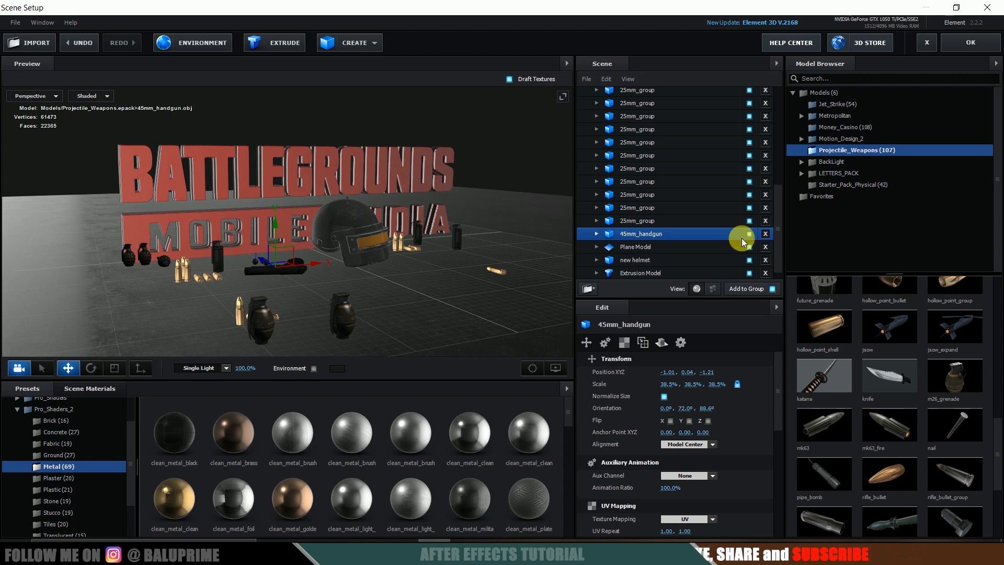
{"action": "left_click", "coordinate": [638, 248]}
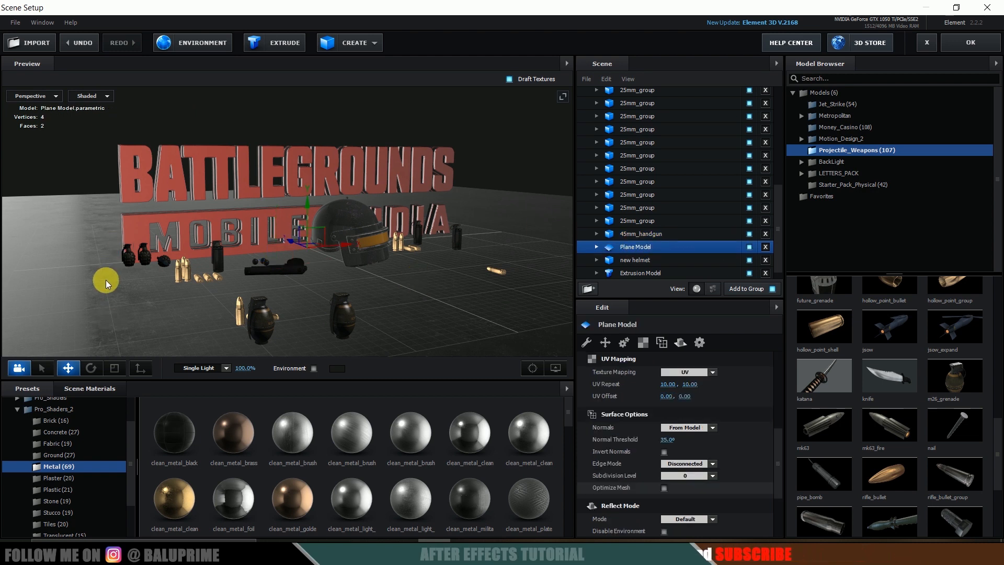
{"action": "left_click", "coordinate": [681, 343]}
{"action": "left_click", "coordinate": [685, 372]}
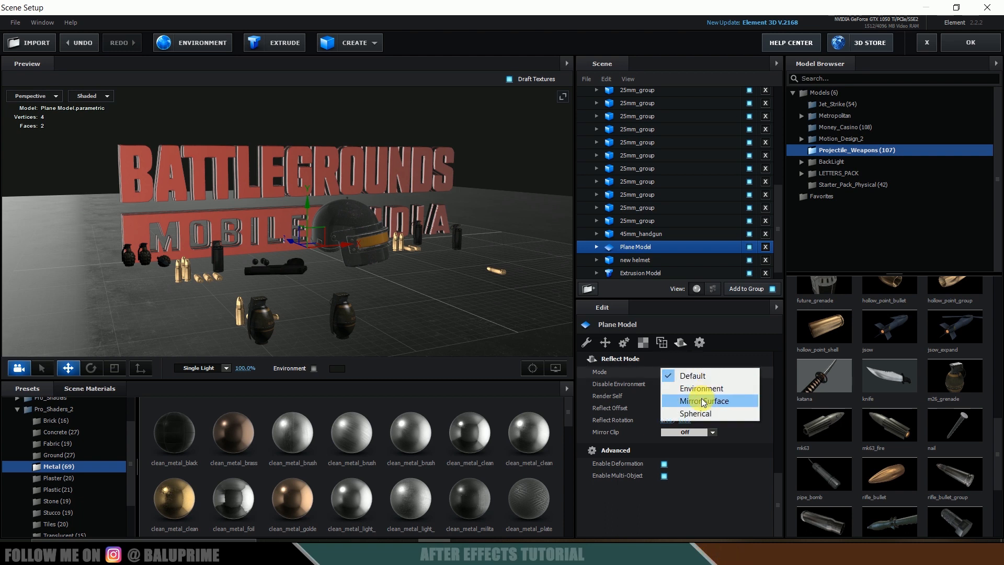
{"action": "left_click", "coordinate": [701, 397]}
{"action": "left_click_drag", "start_coordinate": [467, 306], "coordinate": [381, 317]}
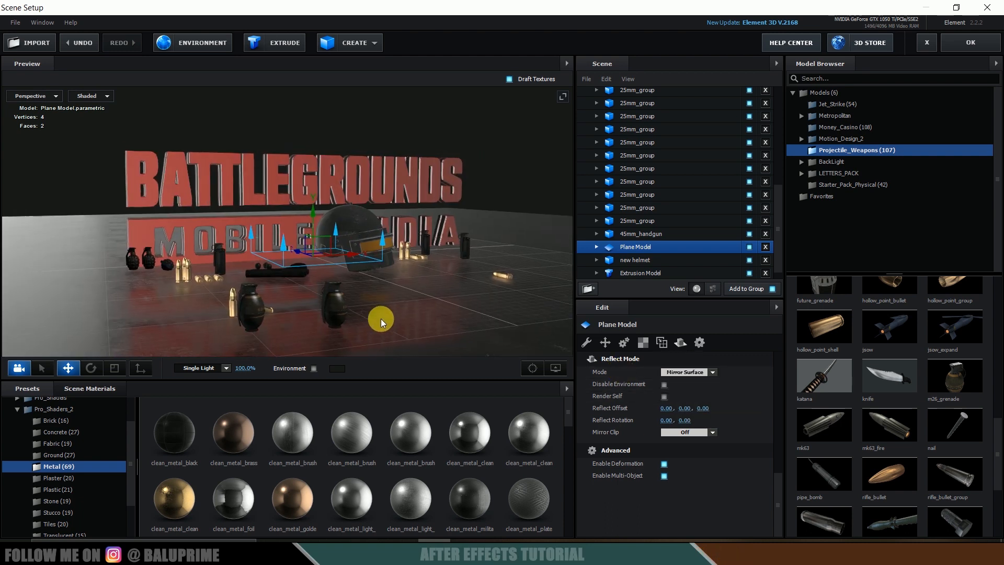
{"action": "left_click", "coordinate": [973, 44]}
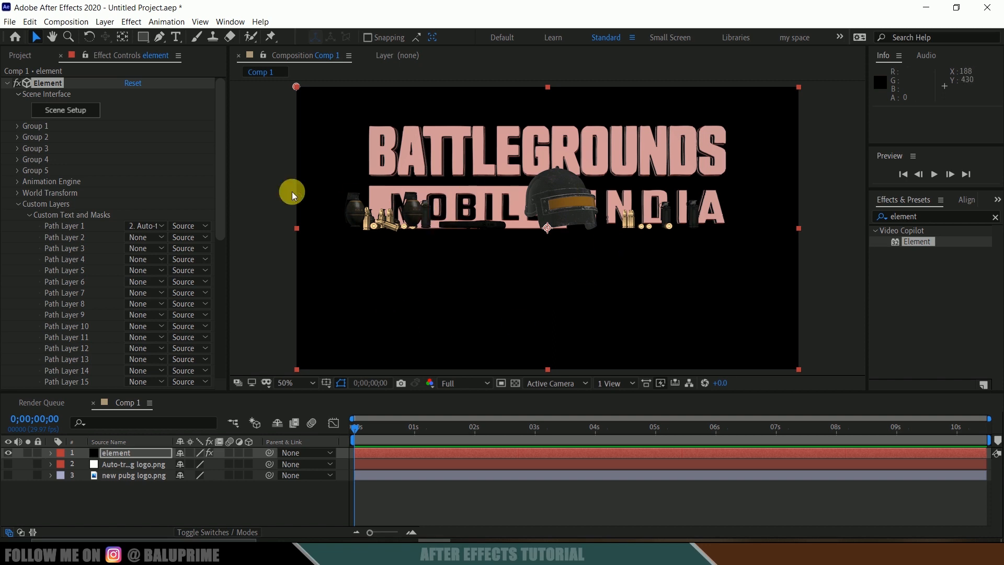
Step: Add a two-node camera with the 35mm preset to the composition
{"action": "left_click", "coordinate": [104, 22]}
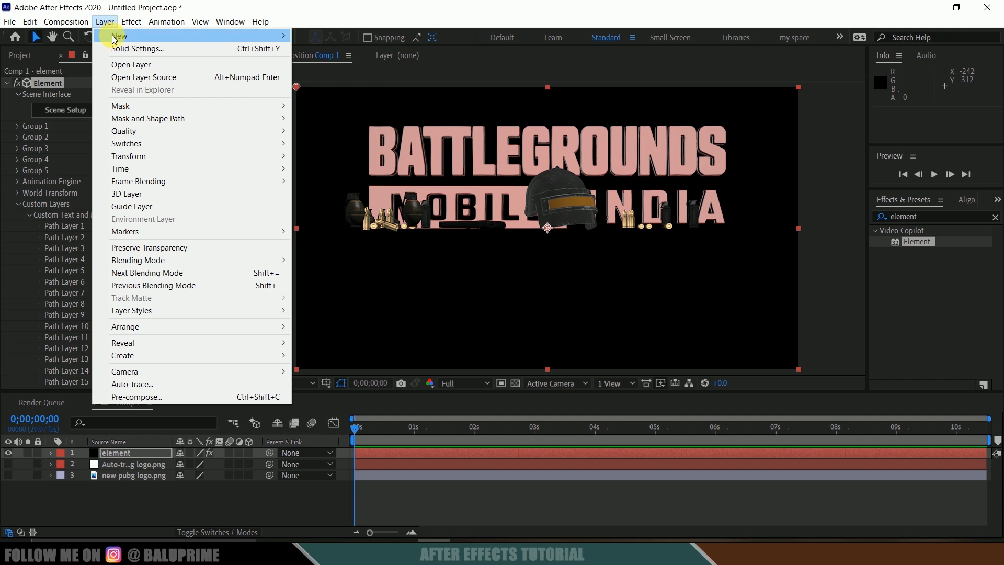
{"action": "mouse_move", "coordinate": [123, 36]}
{"action": "left_click", "coordinate": [366, 70]}
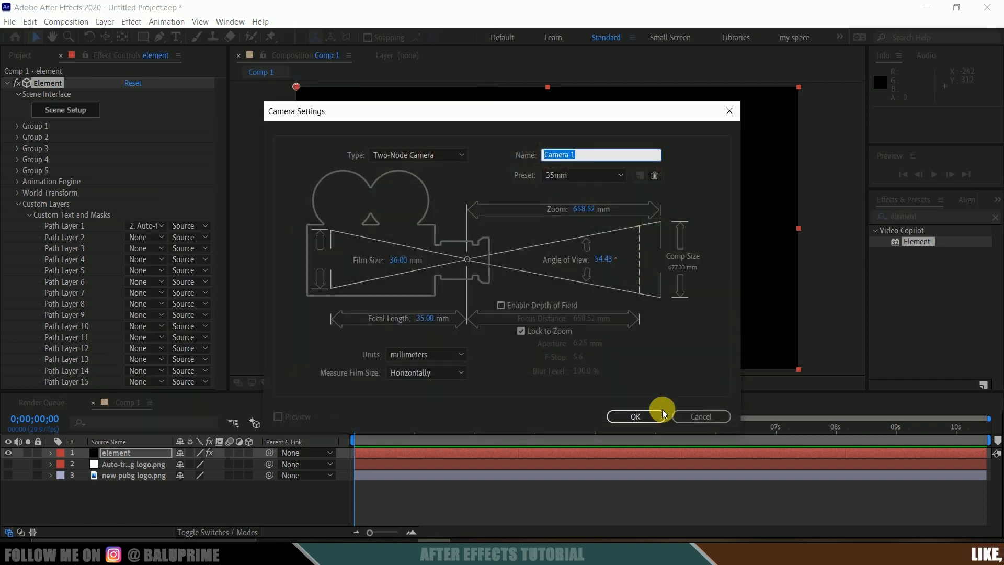
{"action": "left_click", "coordinate": [656, 413]}
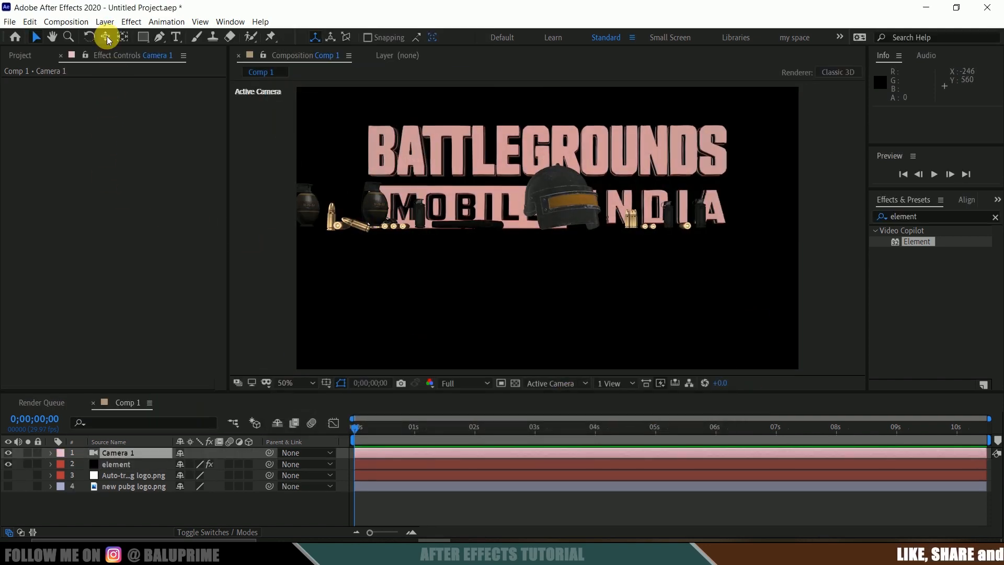
Step: Track the camera vertically to about Y 472 so the ground plane comes into view in front of the logo
{"action": "left_click", "coordinate": [106, 37]}
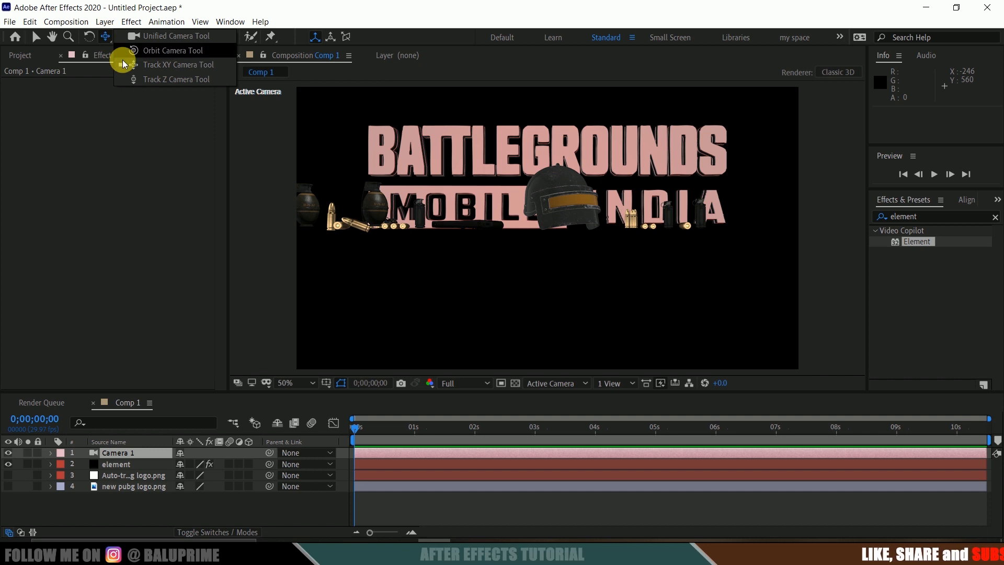
{"action": "left_click", "coordinate": [173, 64]}
{"action": "left_click_drag", "start_coordinate": [531, 256], "coordinate": [535, 278]}
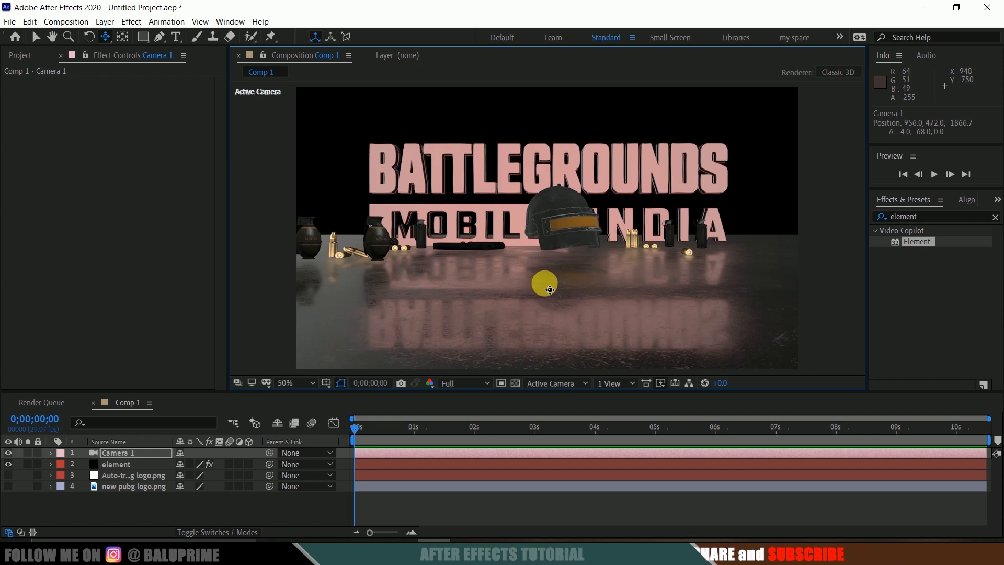
Step: Enable SSAO ambient occlusion in the element layer's render settings with intensity 10 and 32 samples
{"action": "left_click", "coordinate": [120, 465]}
{"action": "left_click", "coordinate": [32, 293]}
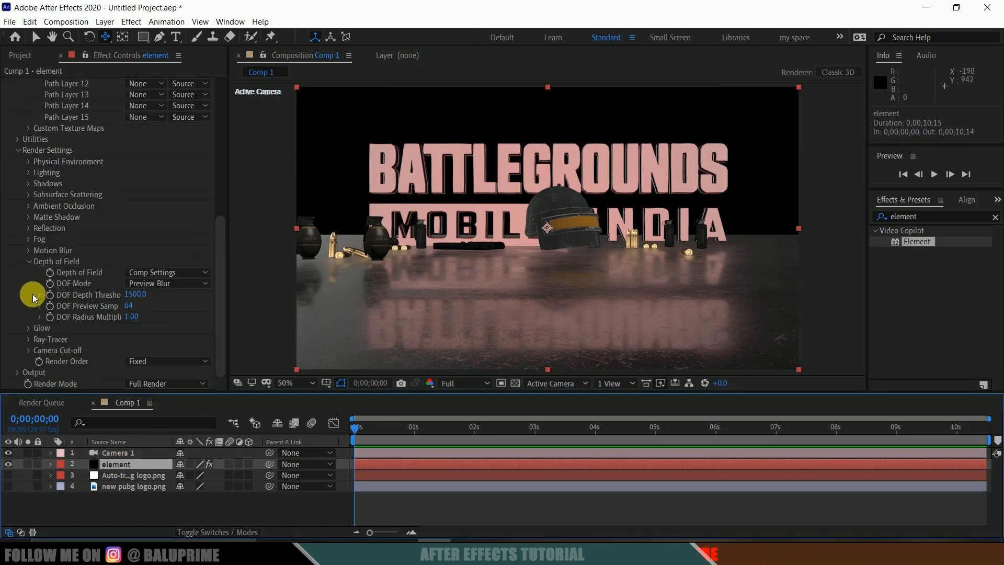
{"action": "left_click", "coordinate": [27, 206]}
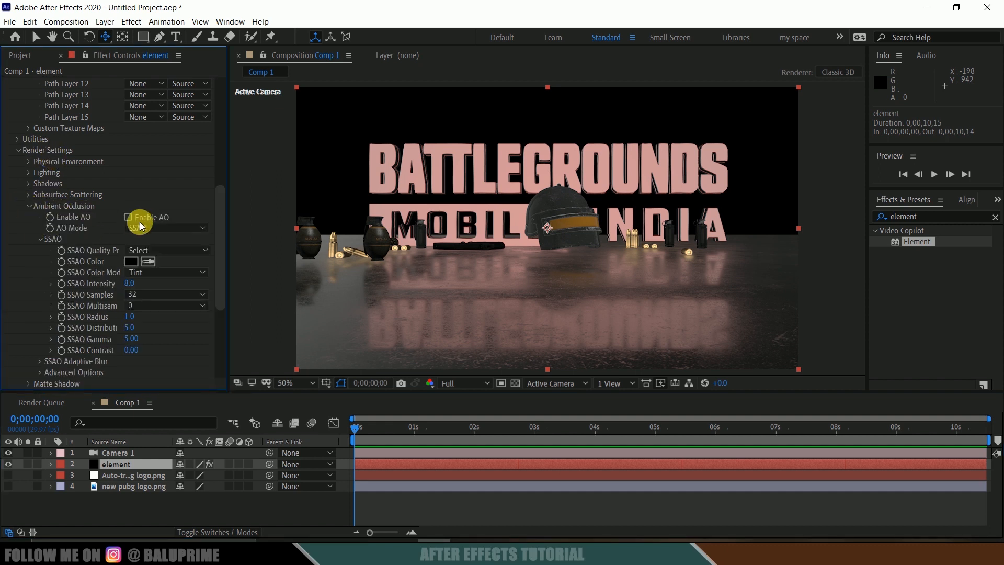
{"action": "left_click", "coordinate": [127, 217]}
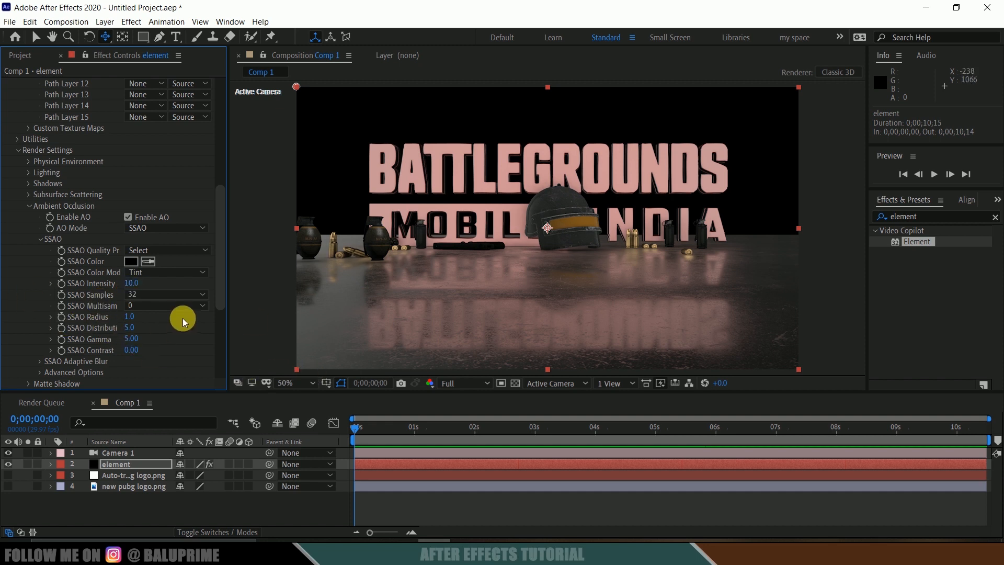
{"action": "left_click", "coordinate": [155, 293]}
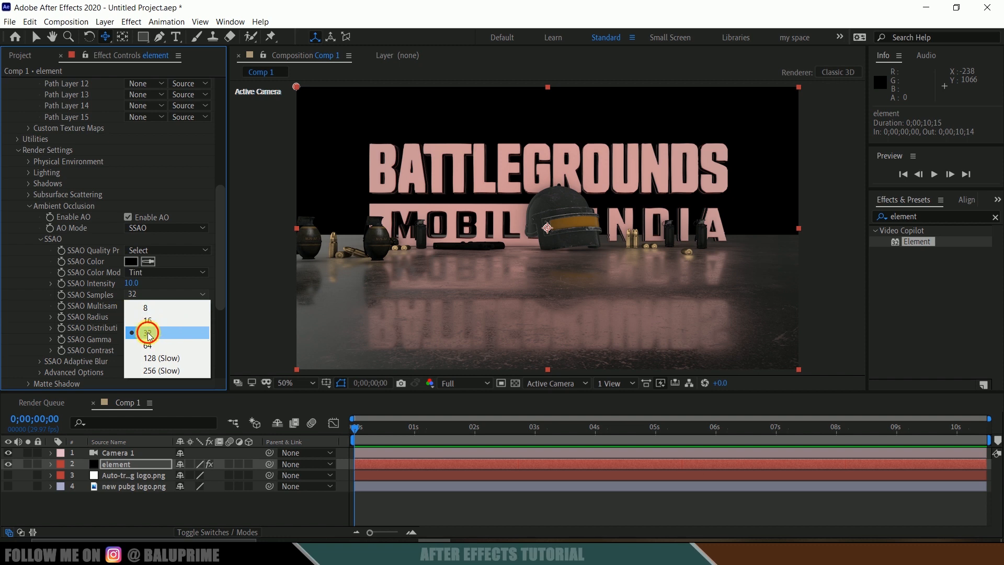
{"action": "left_click", "coordinate": [164, 339]}
{"action": "scroll", "coordinate": [164, 339], "scroll_direction": "down", "scroll_amount": 5}
{"action": "scroll", "coordinate": [164, 339], "scroll_direction": "up", "scroll_amount": 10}
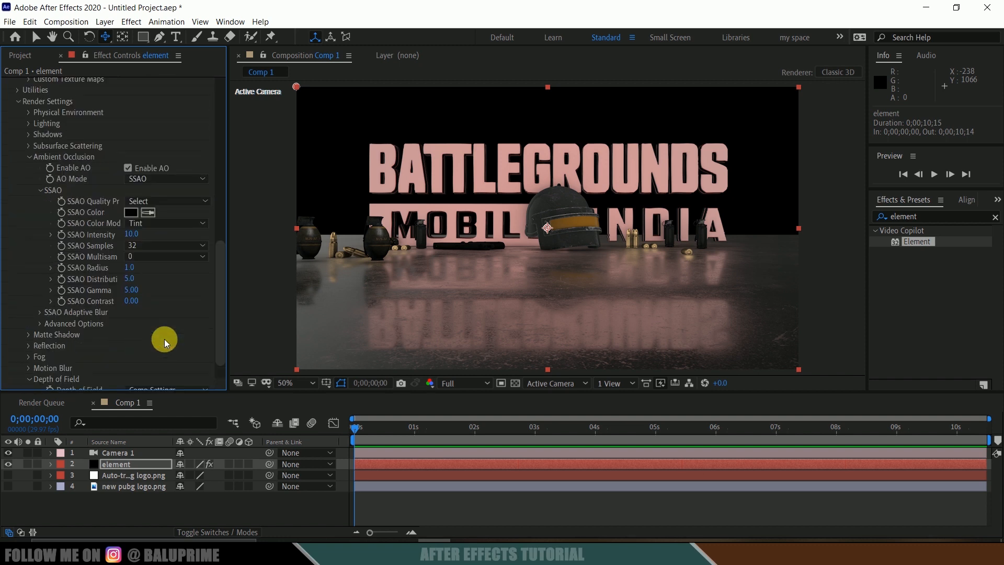
{"action": "scroll", "coordinate": [164, 339], "scroll_direction": "up", "scroll_amount": 5}
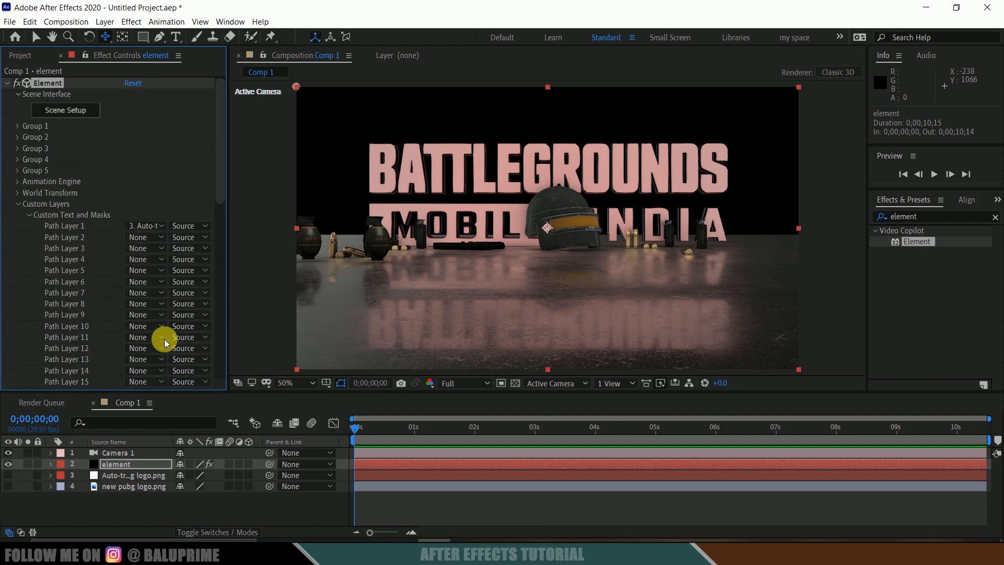
Step: Open the Element scene setup and try Basic_2K_11.jpg as the environment texture
{"action": "left_click", "coordinate": [118, 465]}
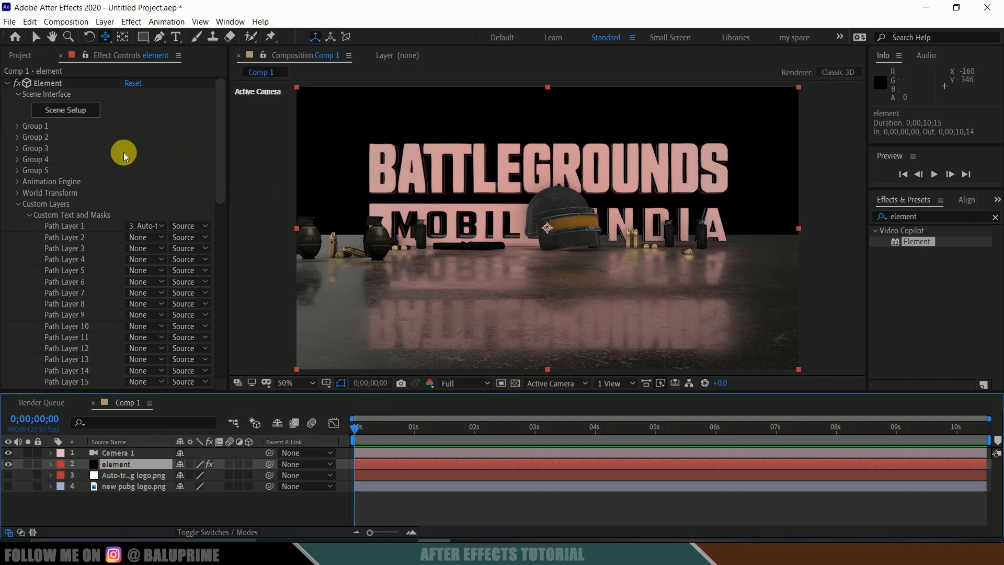
{"action": "left_click", "coordinate": [84, 111]}
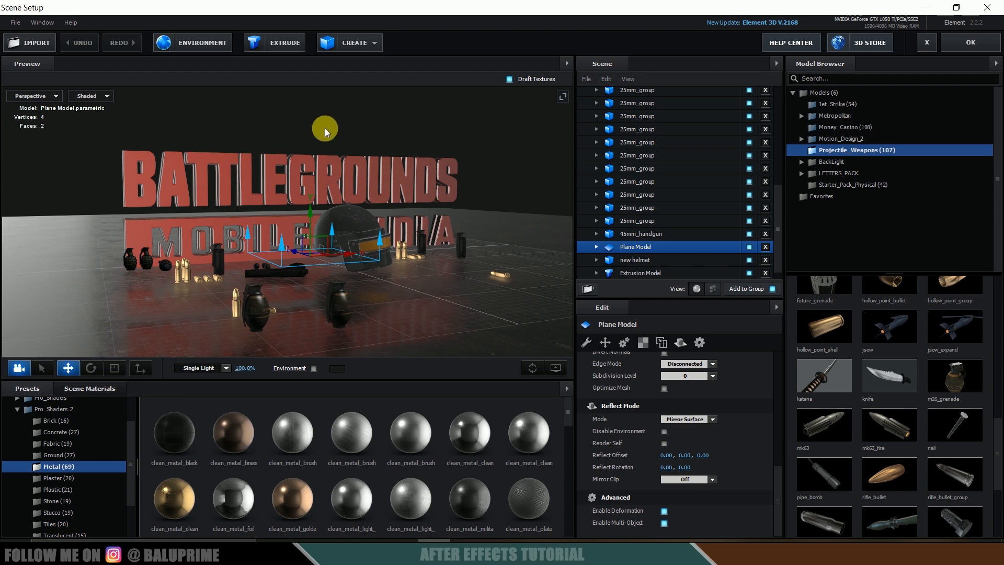
{"action": "left_click", "coordinate": [178, 48]}
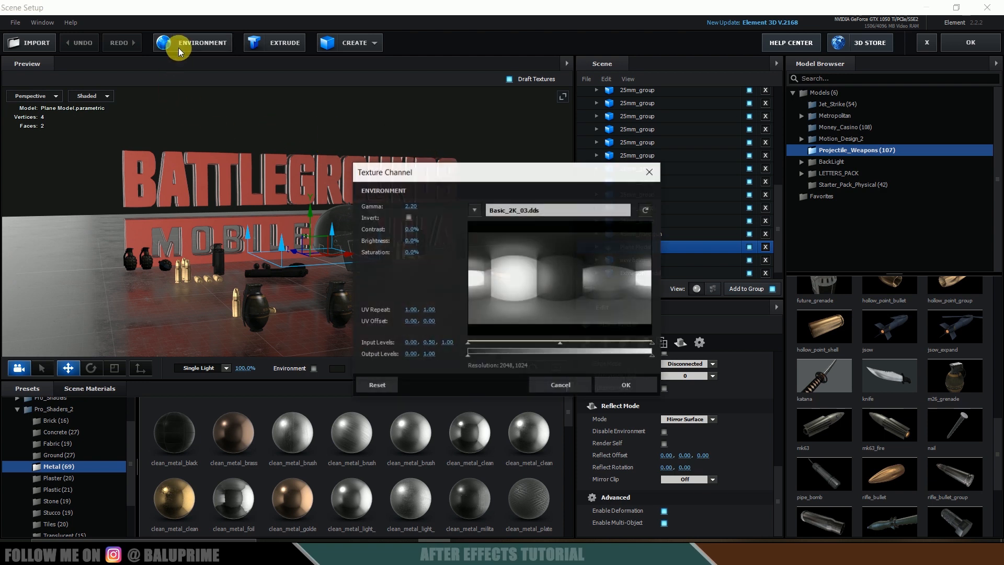
{"action": "left_click", "coordinate": [589, 208]}
{"action": "scroll", "coordinate": [764, 334], "scroll_direction": "down", "scroll_amount": 3}
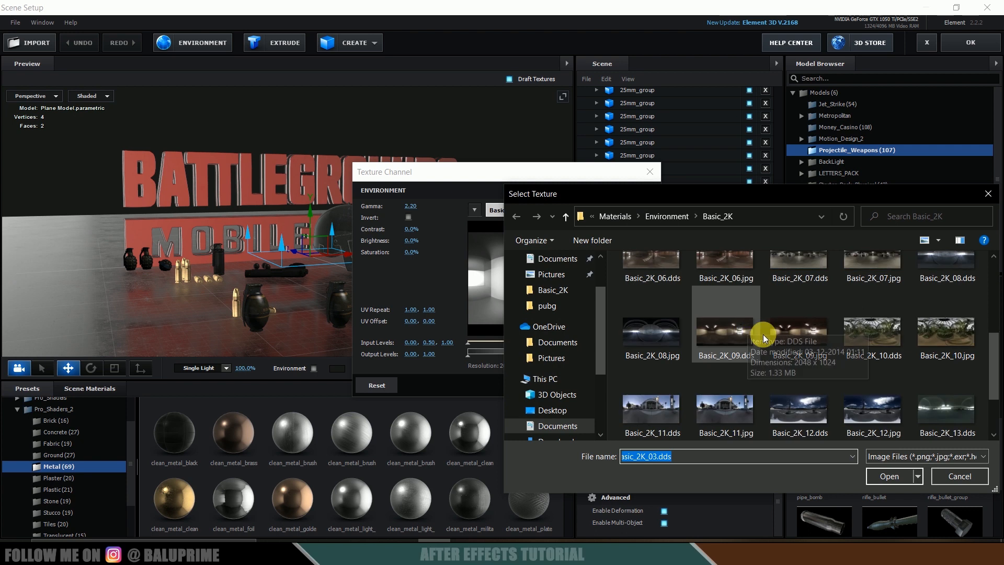
{"action": "left_click", "coordinate": [725, 411]}
{"action": "left_click", "coordinate": [885, 476]}
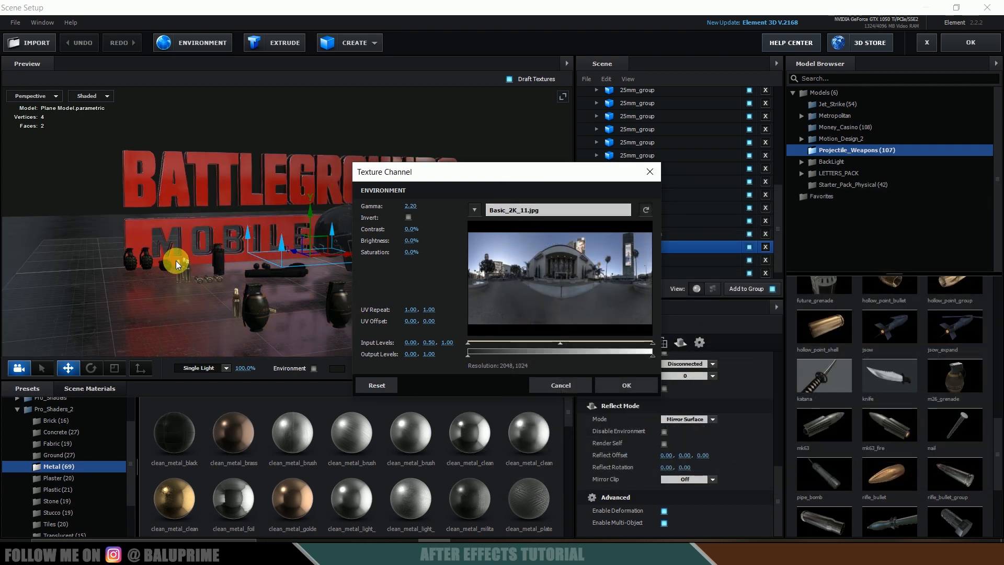
{"action": "left_click", "coordinate": [617, 381]}
Step: Load BackLight_2K_44.jpg from the BackLight_2K folder as the environment texture and apply the scene setup
{"action": "left_click", "coordinate": [198, 48]}
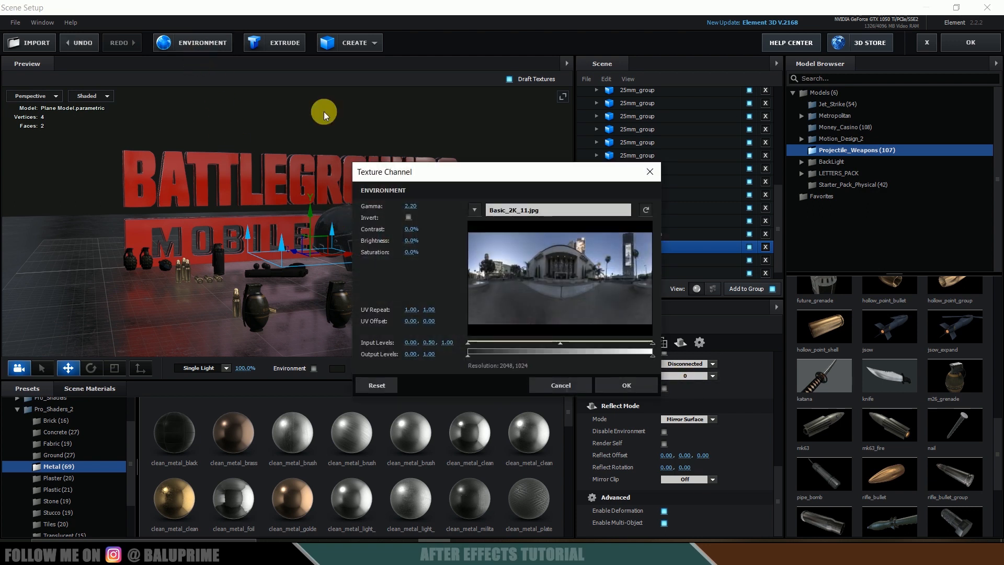
{"action": "left_click", "coordinate": [529, 210]}
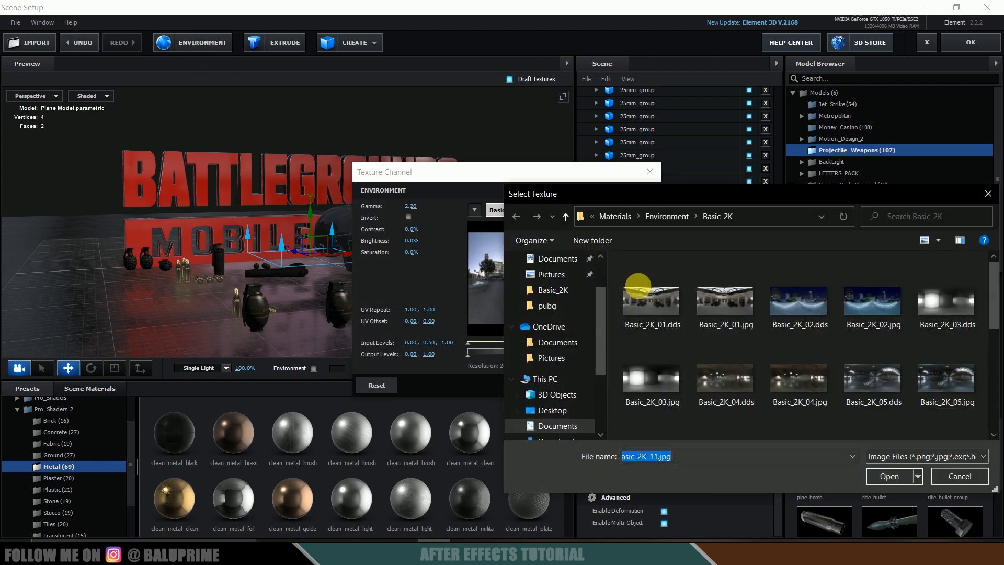
{"action": "left_click", "coordinate": [674, 218]}
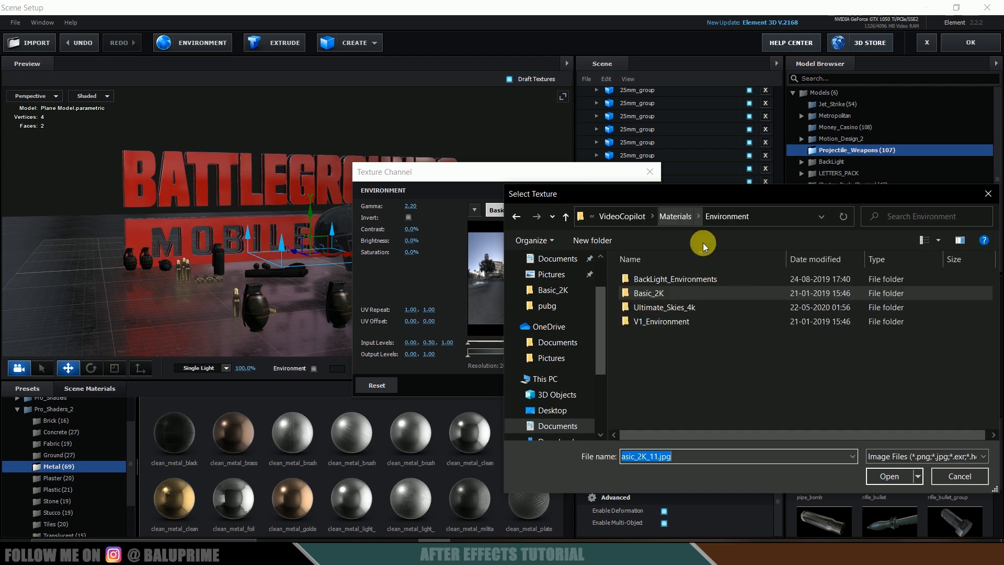
{"action": "double_click", "coordinate": [676, 279]}
{"action": "double_click", "coordinate": [676, 279]}
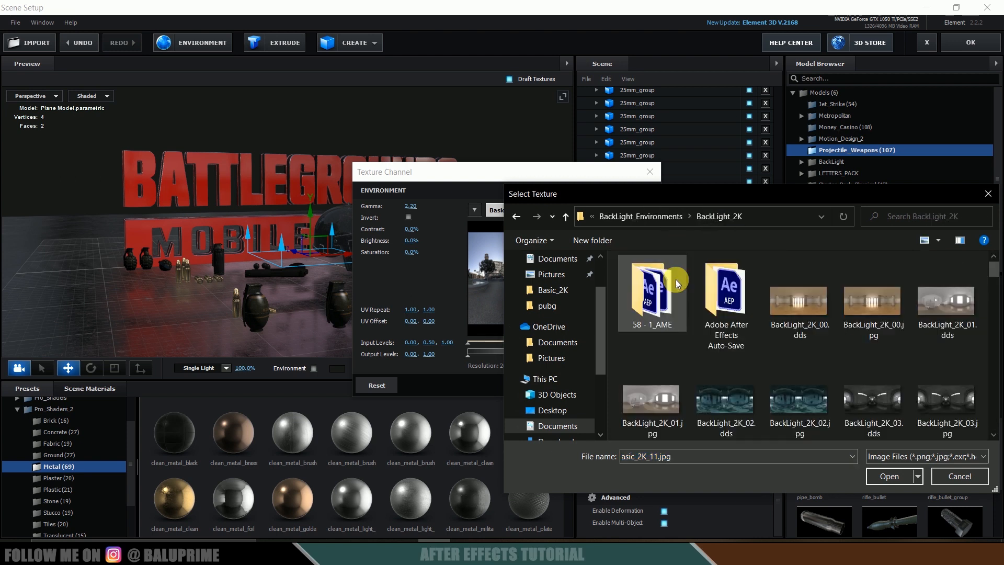
{"action": "scroll", "coordinate": [808, 347], "scroll_direction": "down", "scroll_amount": 5}
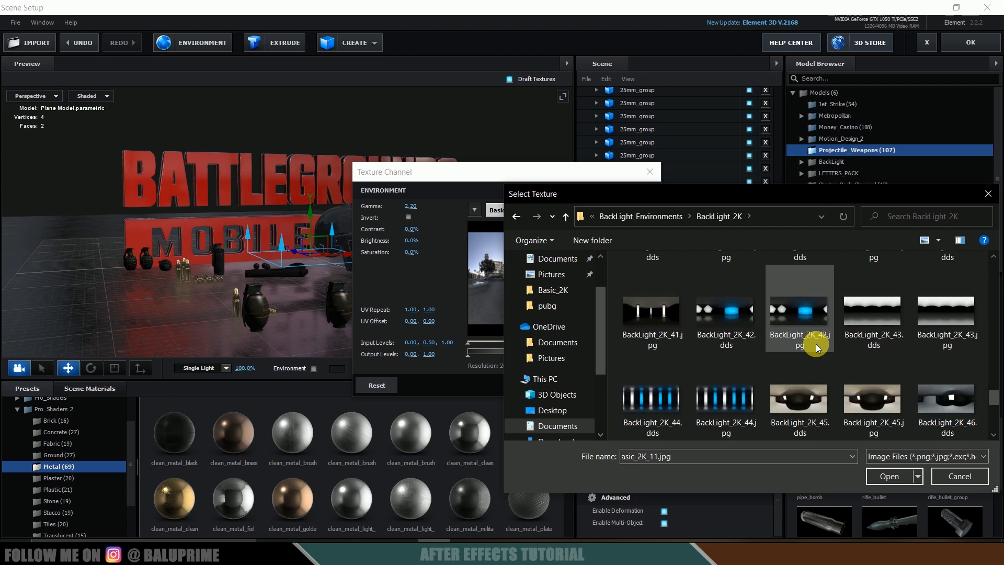
{"action": "scroll", "coordinate": [816, 344], "scroll_direction": "down", "scroll_amount": 3}
{"action": "left_click", "coordinate": [721, 285]}
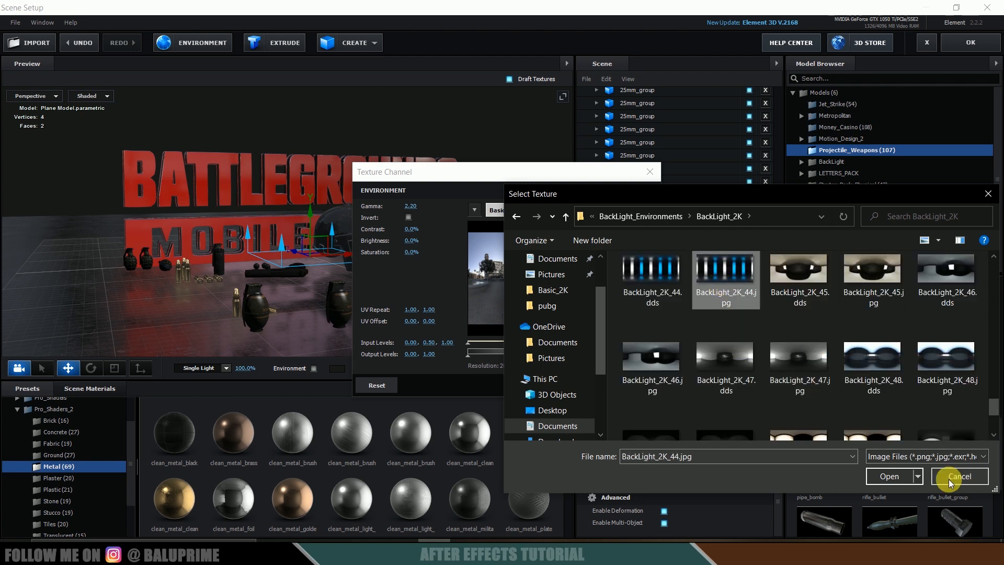
{"action": "left_click", "coordinate": [896, 474]}
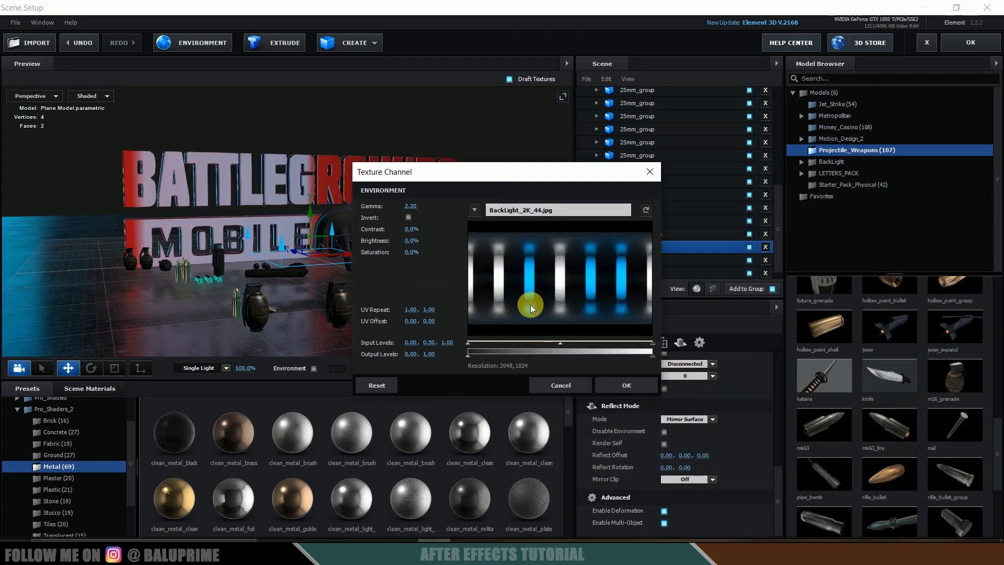
{"action": "left_click", "coordinate": [622, 385]}
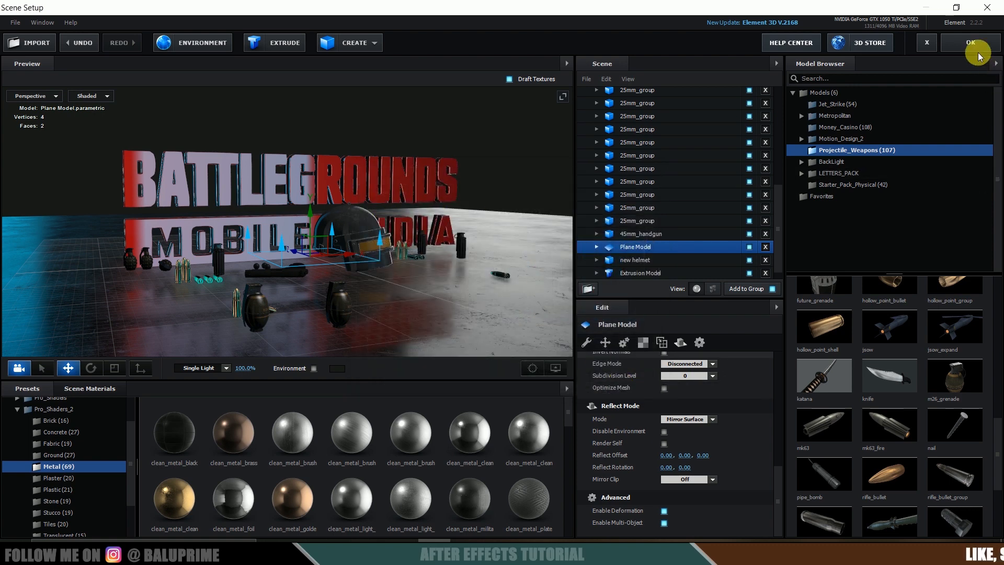
{"action": "left_click", "coordinate": [971, 43]}
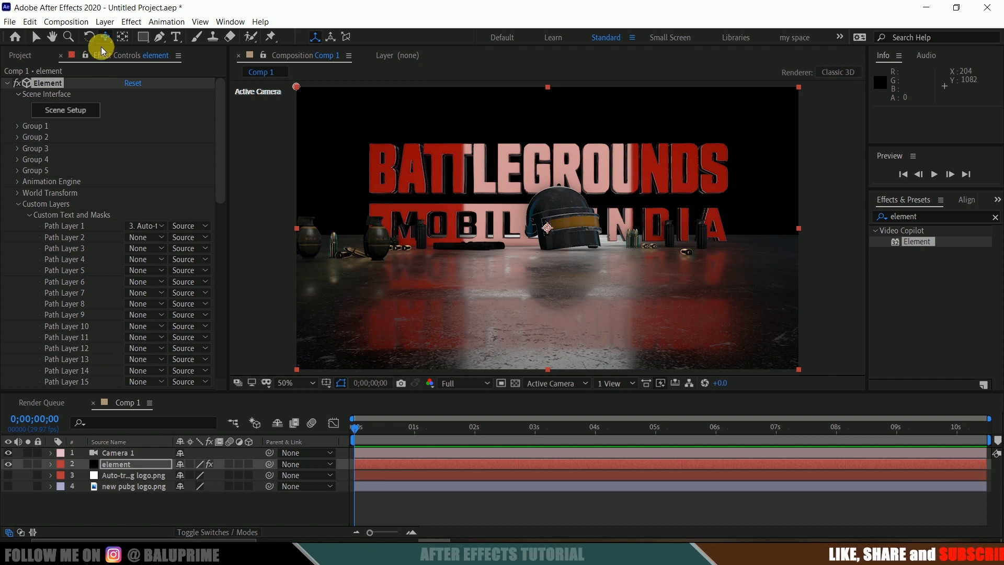
Step: Dolly the camera closer and track it to reframe the logo, at about position 946.5, 396.2, -1768.4
{"action": "left_click_drag", "start_coordinate": [106, 39], "coordinate": [151, 72]}
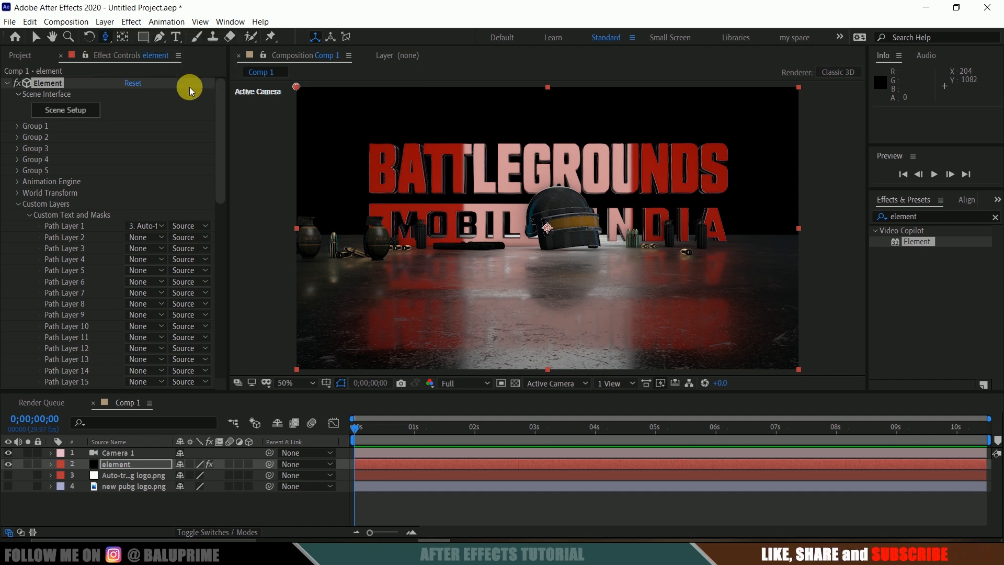
{"action": "left_click_drag", "start_coordinate": [529, 237], "coordinate": [394, 178]}
{"action": "left_click_drag", "start_coordinate": [476, 215], "coordinate": [480, 246]}
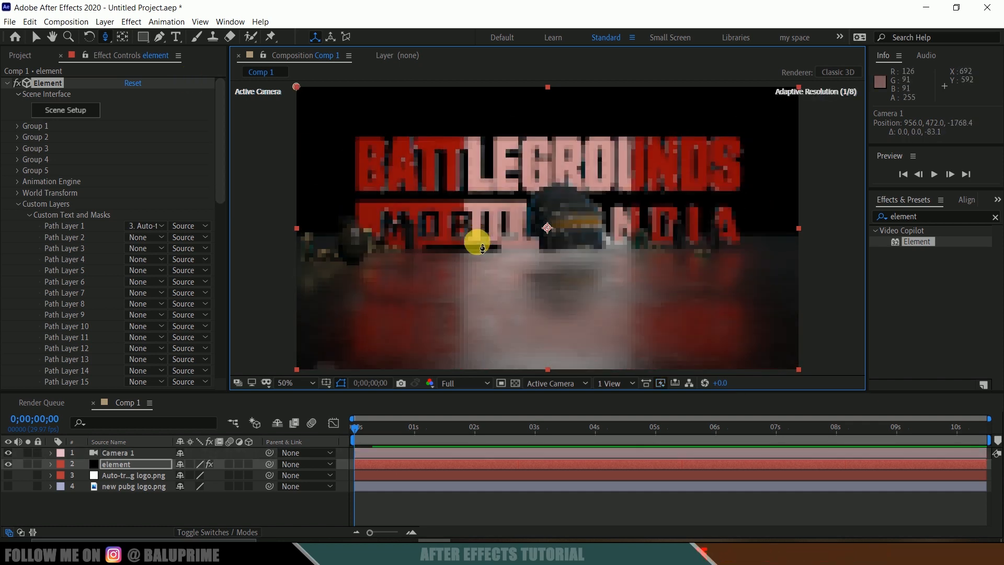
{"action": "left_click", "coordinate": [105, 37]}
{"action": "left_click", "coordinate": [172, 64]}
{"action": "left_click_drag", "start_coordinate": [567, 251], "coordinate": [571, 272]}
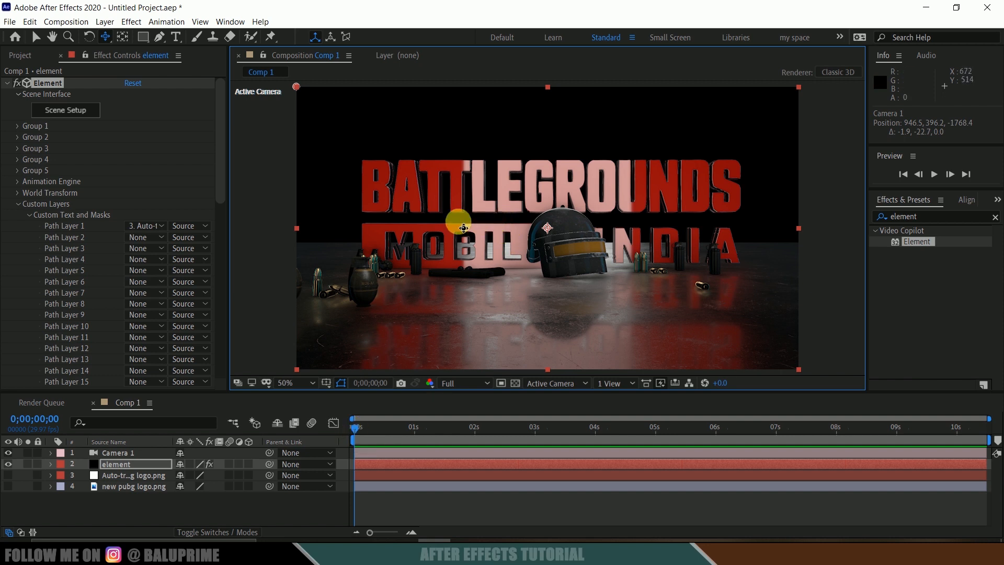
Step: Set Point of Interest and Position keyframes on Camera 1 at the start of the composition
{"action": "left_click_drag", "start_coordinate": [357, 429], "coordinate": [322, 435]}
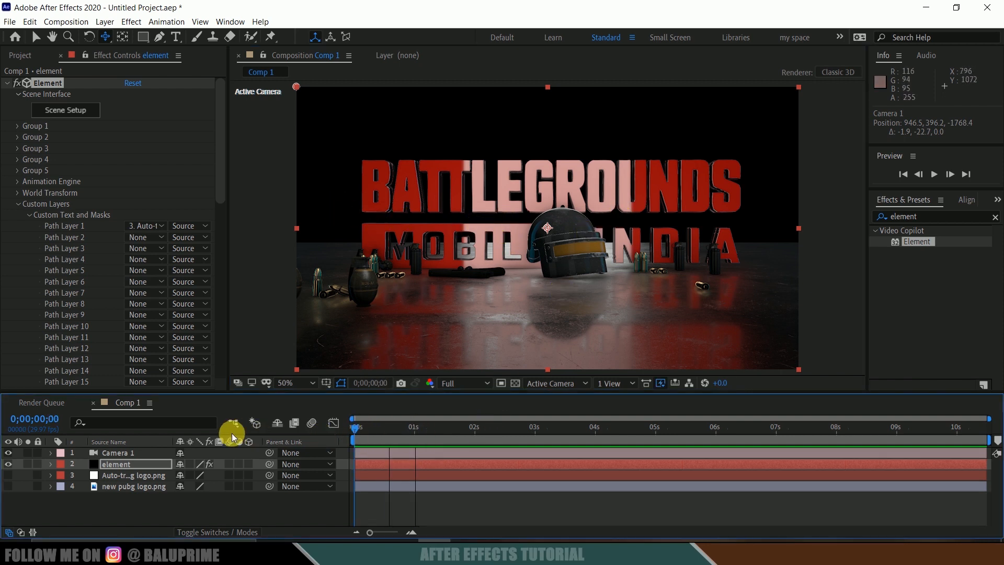
{"action": "left_click", "coordinate": [117, 454]}
{"action": "left_click", "coordinate": [50, 452]}
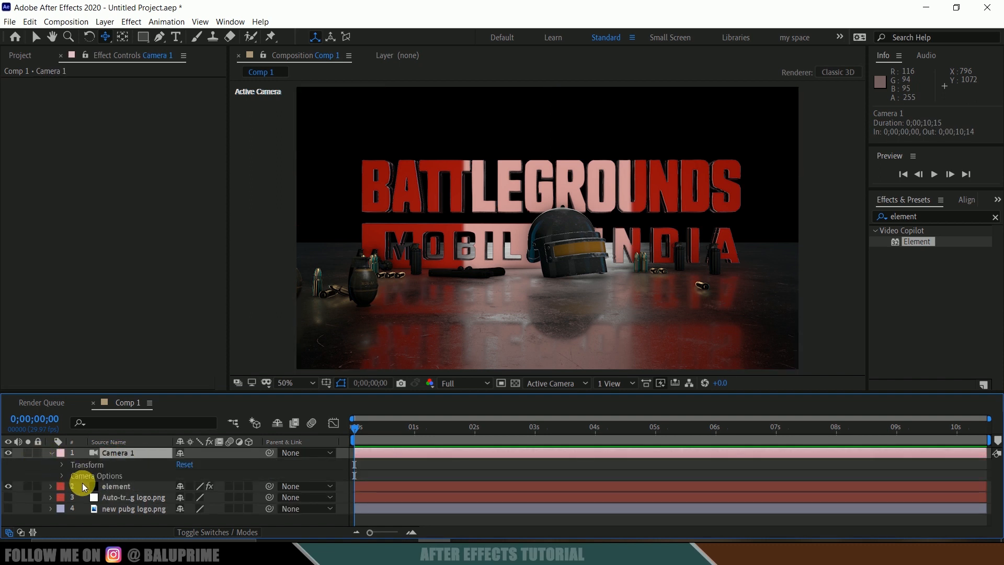
{"action": "left_click", "coordinate": [61, 465]}
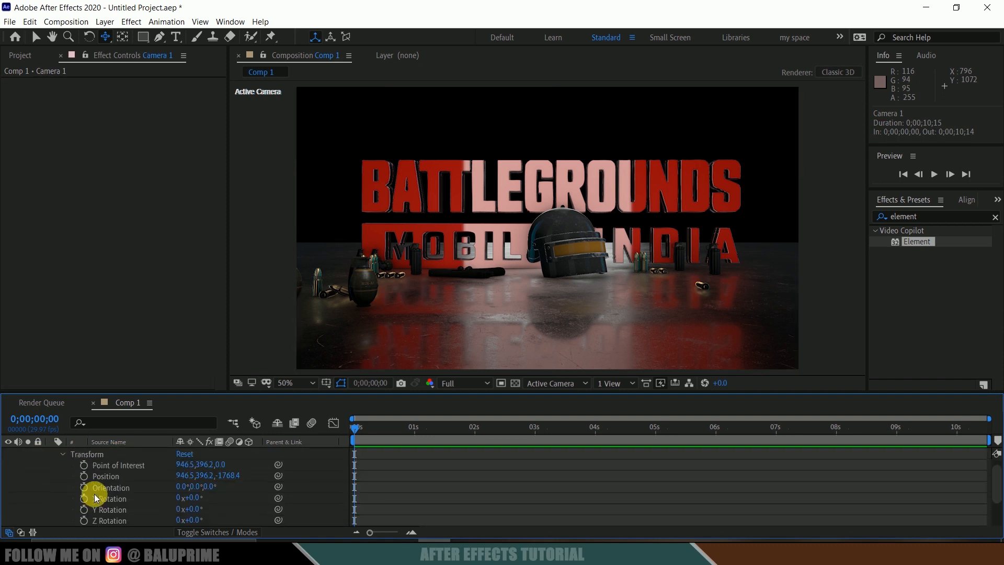
{"action": "left_click", "coordinate": [84, 465]}
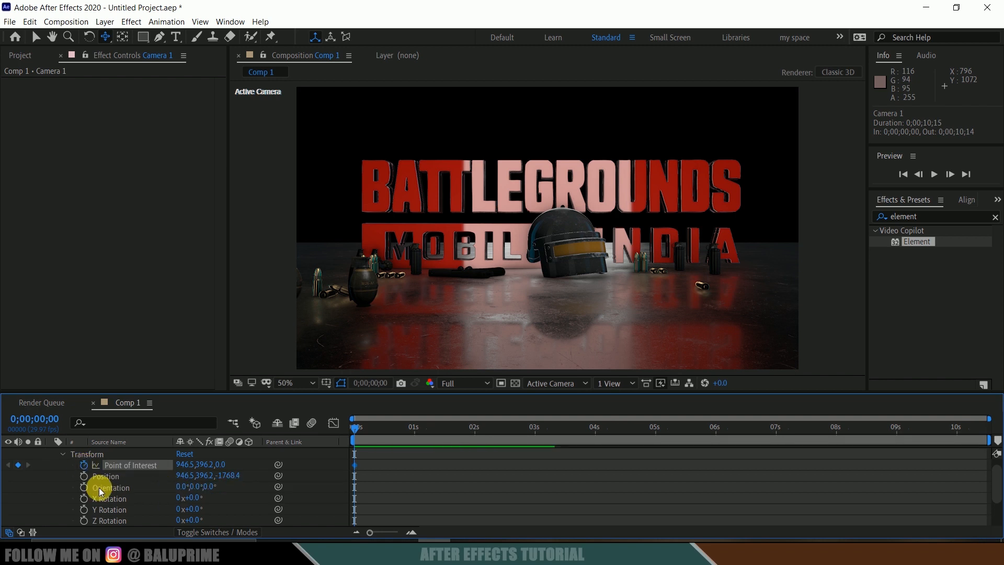
{"action": "left_click", "coordinate": [84, 476]}
Step: Orbit the camera to about 400, 412, -1682 at the first frame, orbit it to a different angle at the composition's end, and preview the move
{"action": "left_click_drag", "start_coordinate": [103, 38], "coordinate": [152, 35]}
{"action": "left_click_drag", "start_coordinate": [537, 234], "coordinate": [579, 278]}
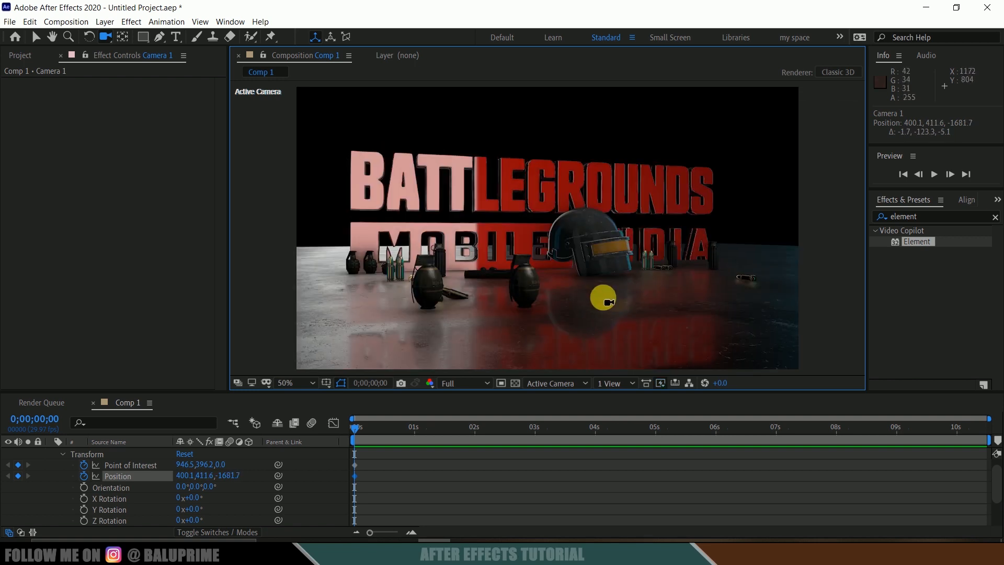
{"action": "left_click_drag", "start_coordinate": [359, 428], "coordinate": [996, 431]}
{"action": "left_click_drag", "start_coordinate": [645, 254], "coordinate": [622, 264]}
{"action": "key", "text": "space"}
Step: Add a new light to the composition above Camera 1 and set its light type to Ambient
{"action": "left_click", "coordinate": [354, 429]}
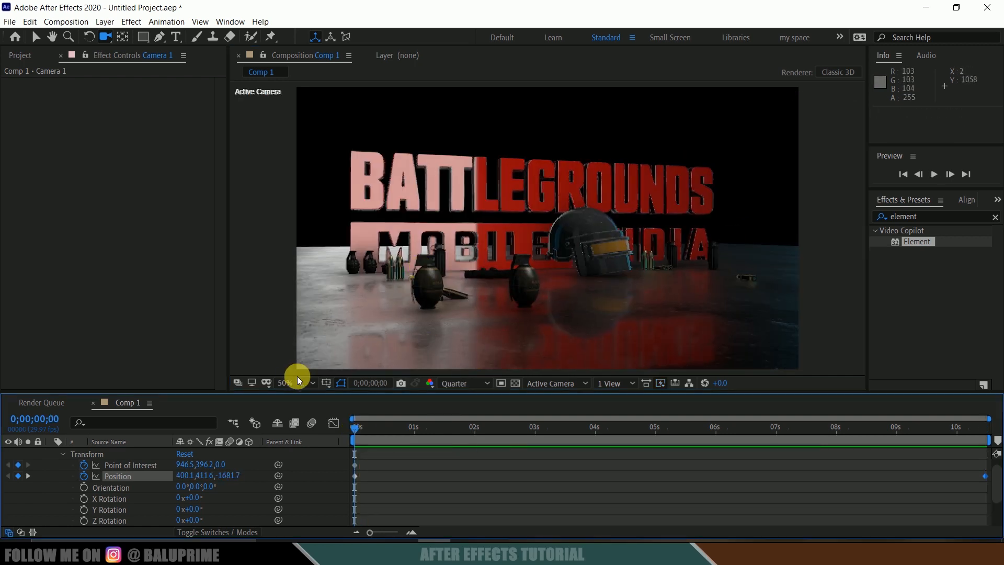
{"action": "scroll", "coordinate": [129, 486], "scroll_direction": "up", "scroll_amount": 1}
{"action": "left_click", "coordinate": [121, 457]}
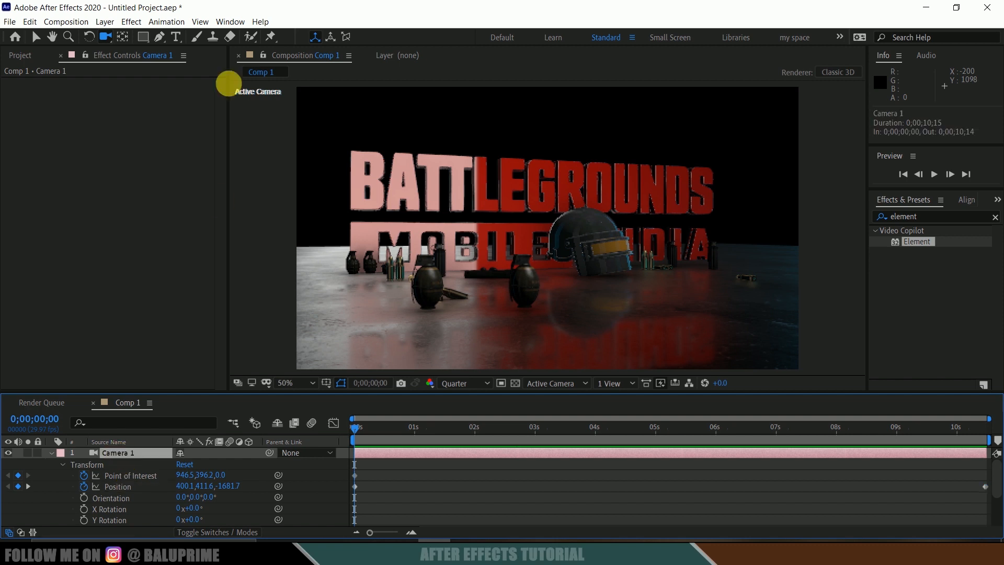
{"action": "left_click", "coordinate": [105, 21]}
{"action": "mouse_move", "coordinate": [123, 31]}
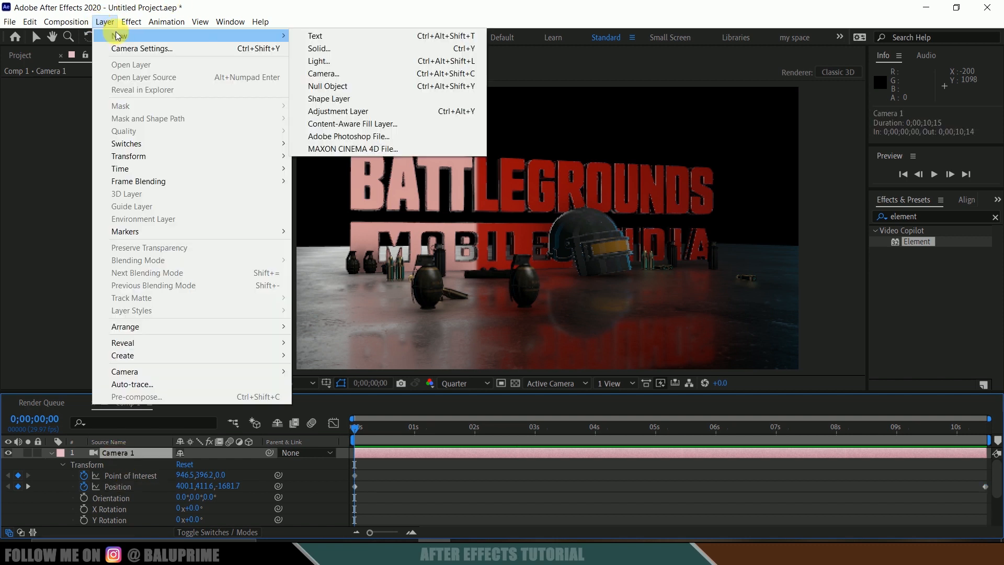
{"action": "left_click", "coordinate": [331, 62]}
{"action": "left_click", "coordinate": [847, 179]}
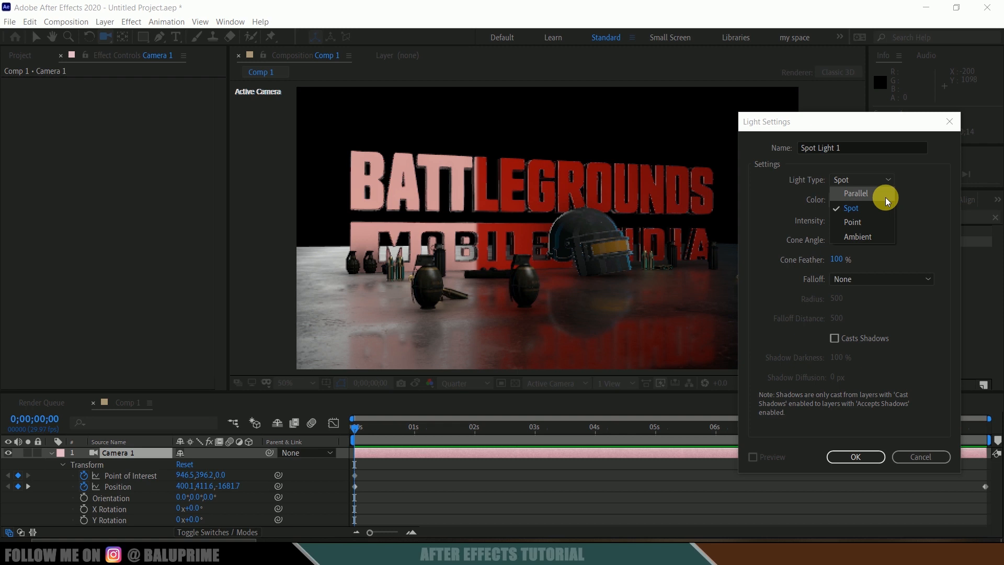
{"action": "left_click", "coordinate": [867, 238]}
Step: Set the ambient light's color to white (FFFFFF) and its intensity to 50%, and create the light
{"action": "left_click", "coordinate": [845, 205]}
{"action": "left_click_drag", "start_coordinate": [836, 231], "coordinate": [590, 139]}
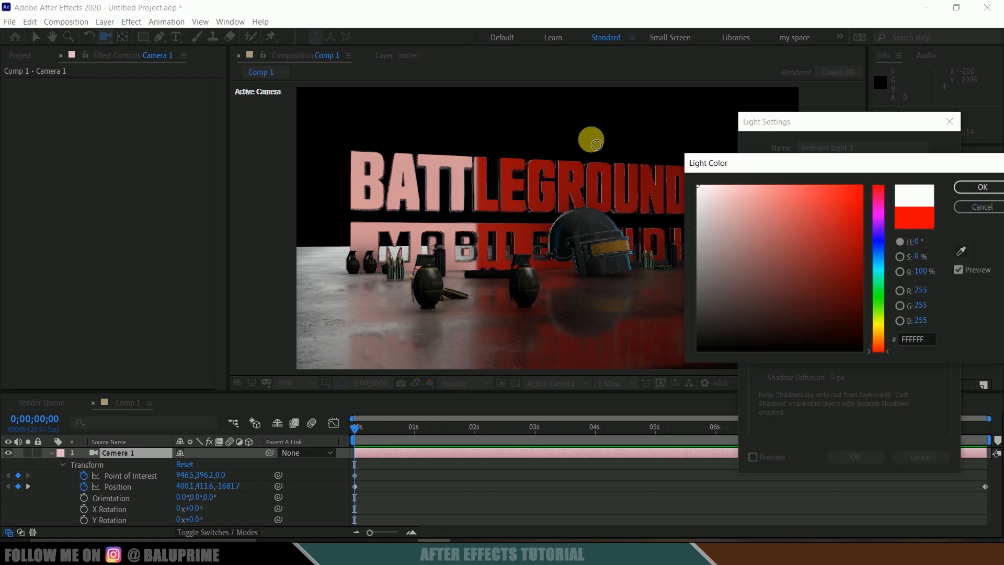
{"action": "left_click", "coordinate": [966, 188]}
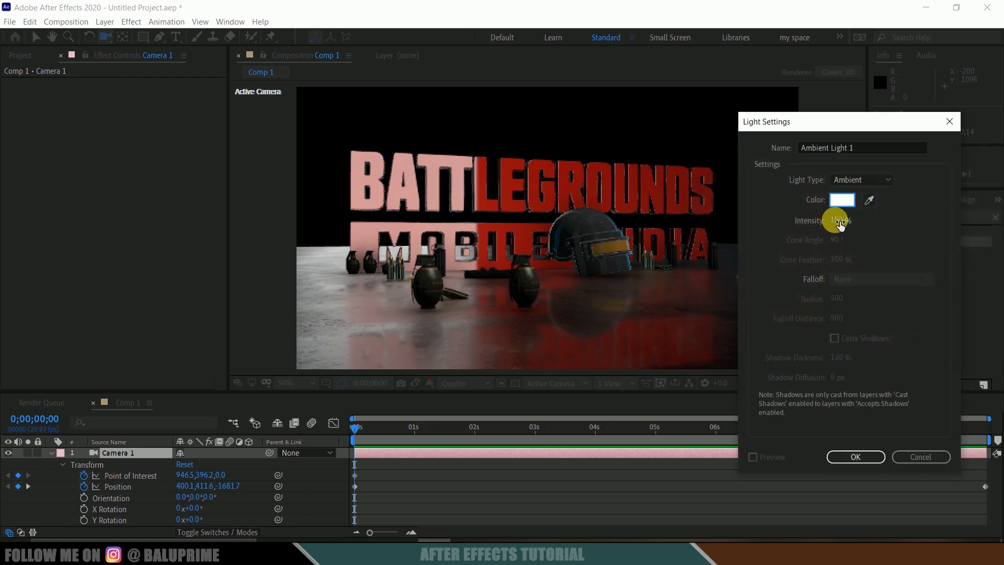
{"action": "type", "text": "5"}
{"action": "key", "text": "Return"}
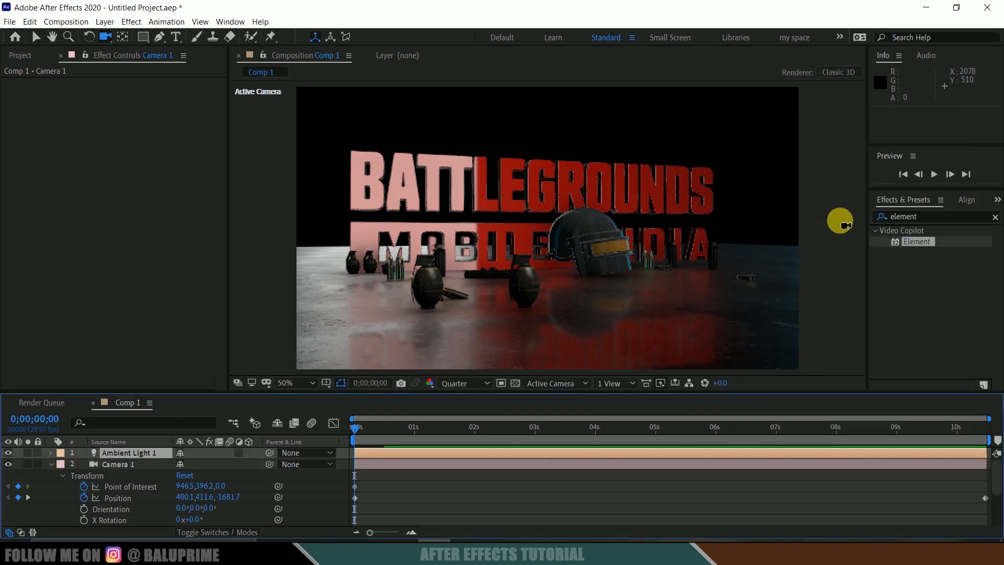
Step: Reopen the ambient light's settings and raise its intensity to brighten the helmet and grenades
{"action": "left_click", "coordinate": [127, 455]}
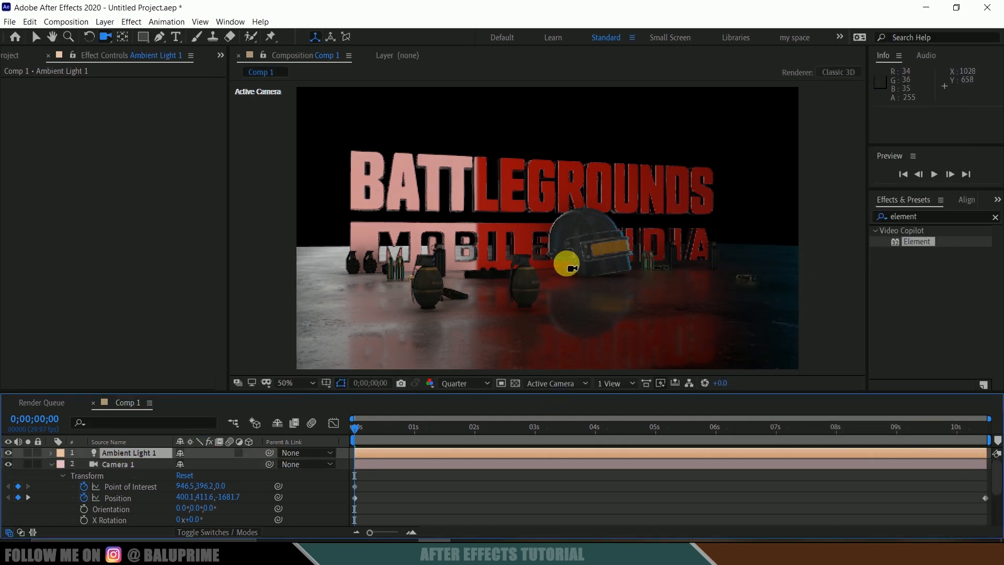
{"action": "left_click", "coordinate": [121, 451]}
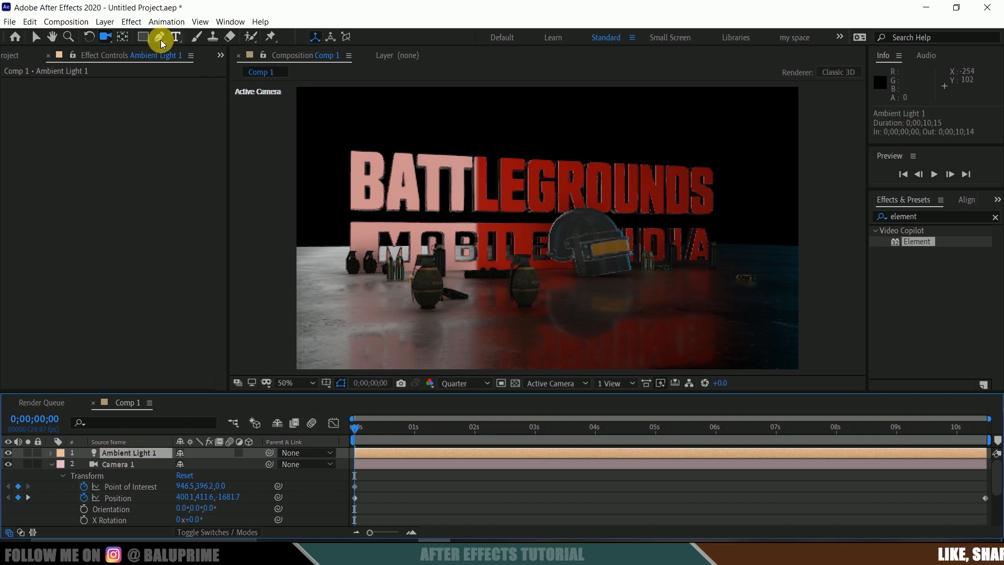
{"action": "left_click", "coordinate": [105, 22]}
{"action": "left_click", "coordinate": [131, 46]}
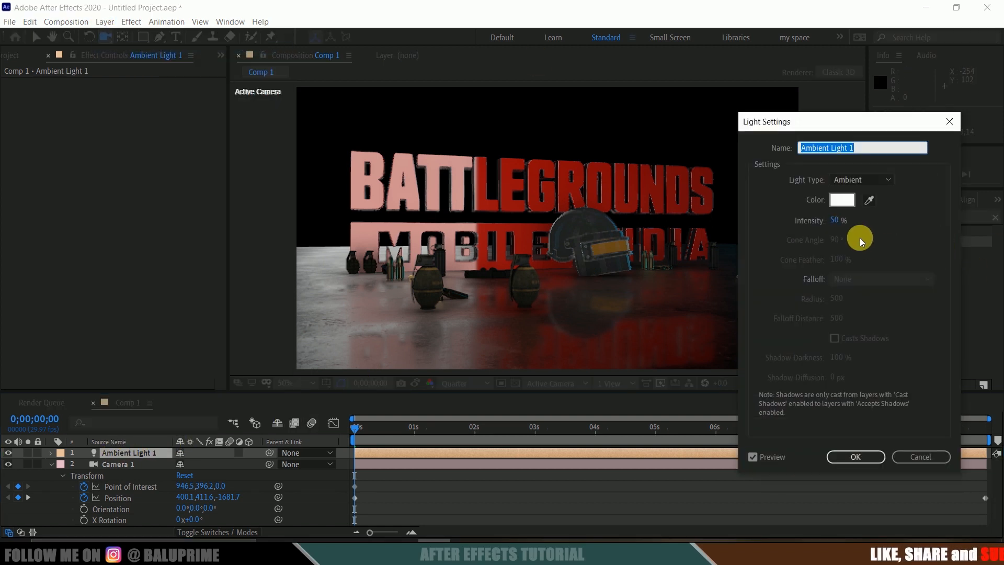
{"action": "left_click", "coordinate": [834, 220]}
{"action": "key", "text": "Return"}
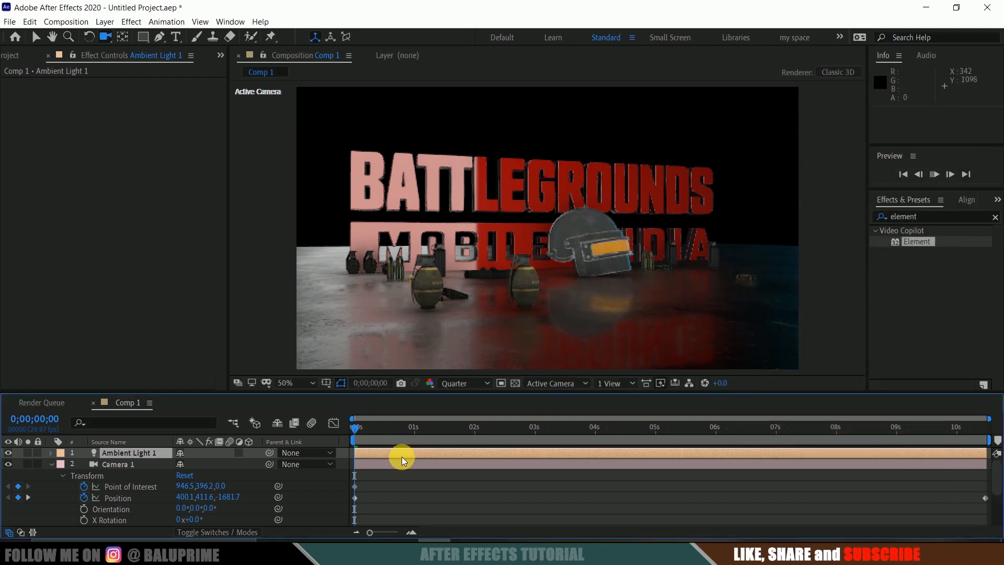
Step: Play back the camera animation from the first frame to check the scene with the brighter ambient light
{"action": "key", "text": "space"}
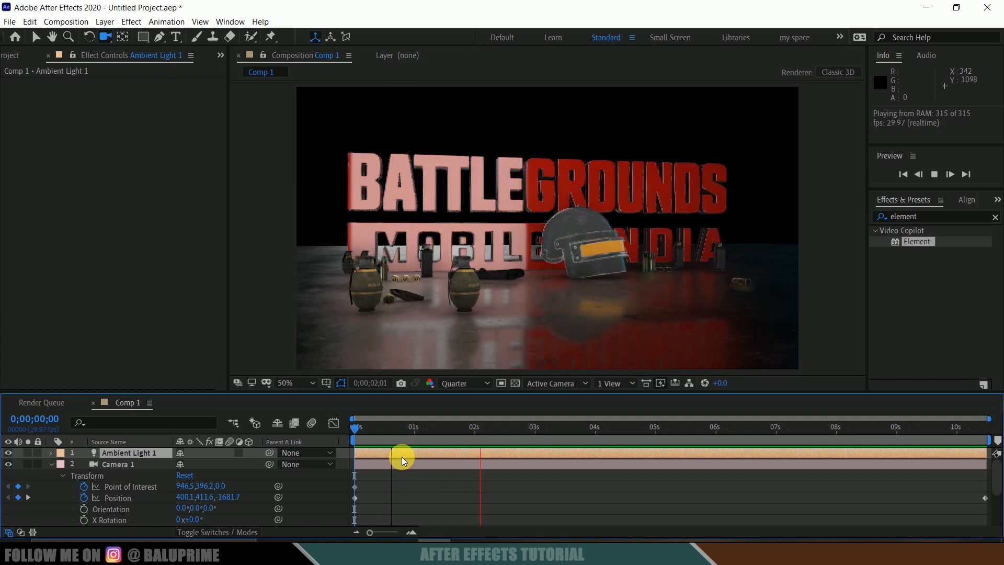
{"action": "key", "text": "space"}
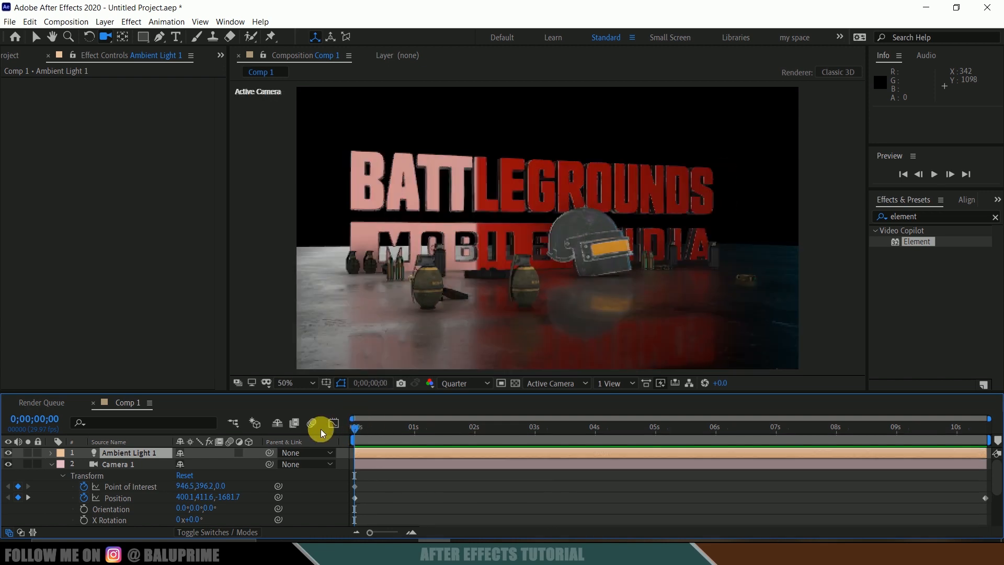
{"action": "key", "text": "space"}
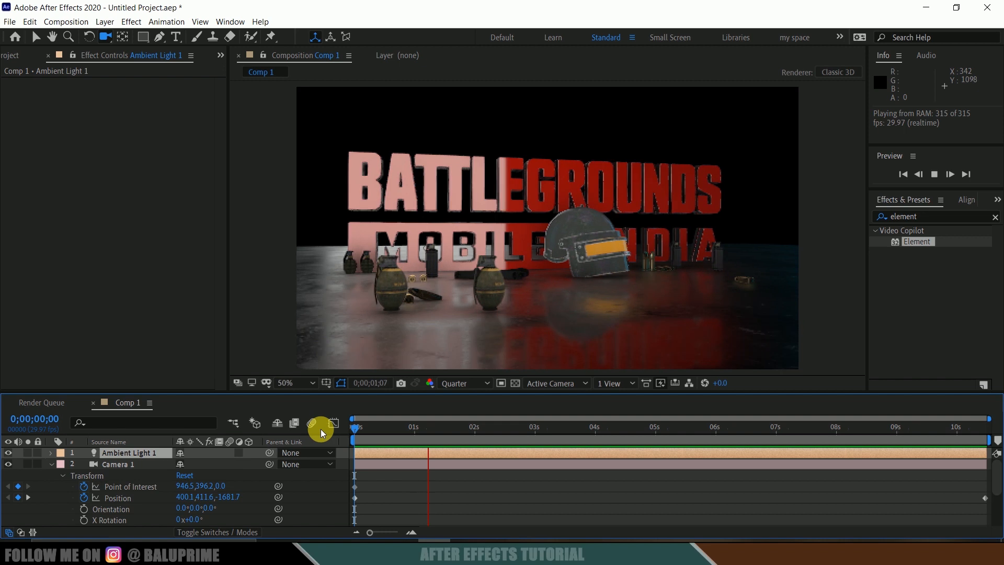